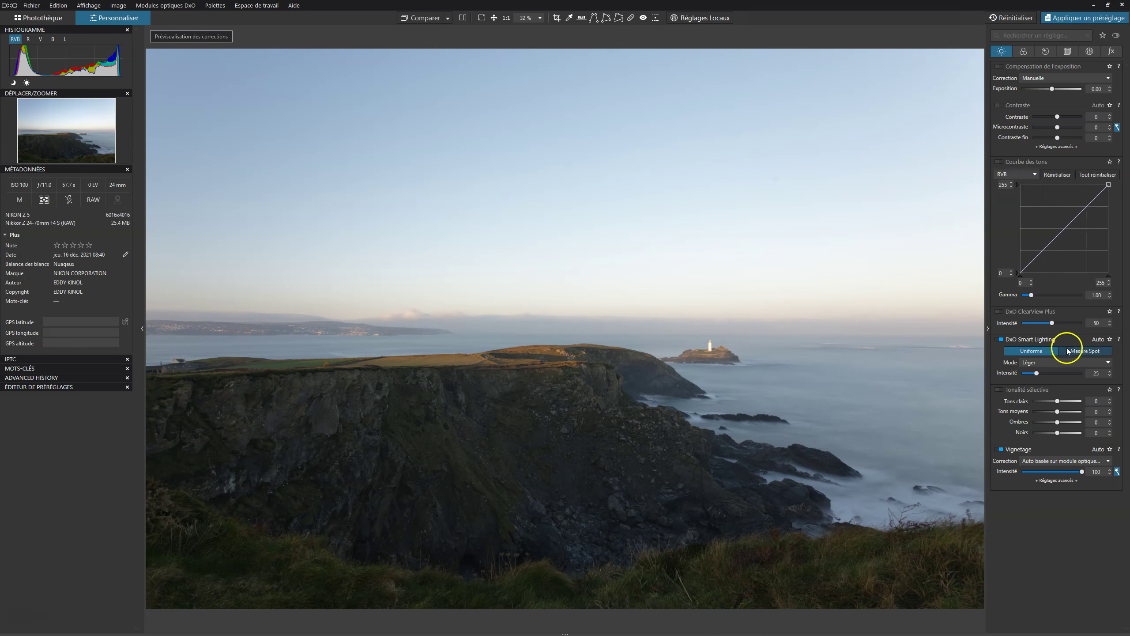
# Step: Try stronger DxO Smart Lighting intensities, including 50, and return the intensity to 25
pyautogui.click(1035, 373)
pyautogui.moveTo(1037, 374); pyautogui.dragTo(1053, 374)
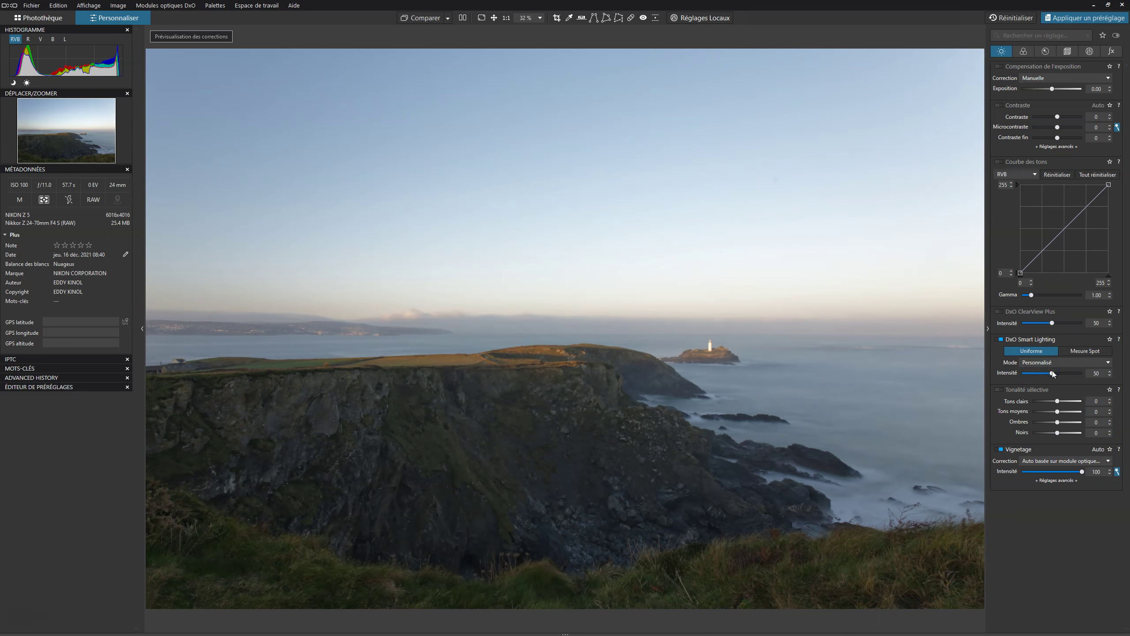
pyautogui.moveTo(1053, 375); pyautogui.dragTo(1063, 375)
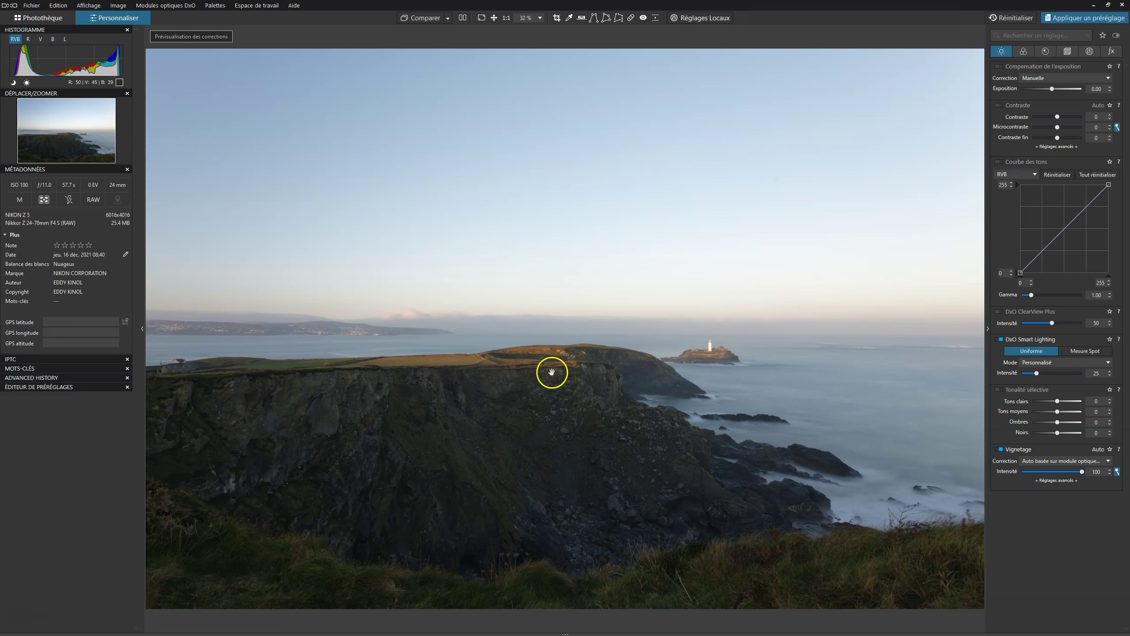
# Step: In the selective tone settings, set the shadows to 36, the highlights to -57 and the midtones to -14
pyautogui.moveTo(1058, 421); pyautogui.dragTo(1071, 423)
pyautogui.click(1067, 422)
pyautogui.moveTo(1067, 423); pyautogui.dragTo(1043, 403)
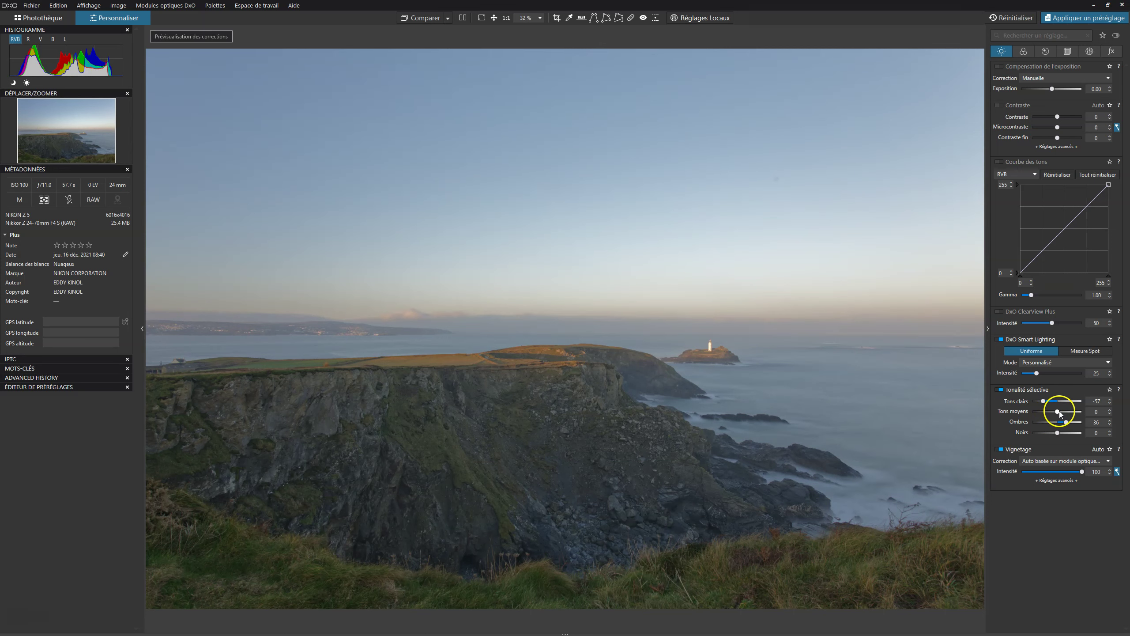
pyautogui.moveTo(1061, 412); pyautogui.dragTo(1054, 410)
# Step: Examine the cliff detail at 100 % zoom and return to the full image
pyautogui.click(490, 369)
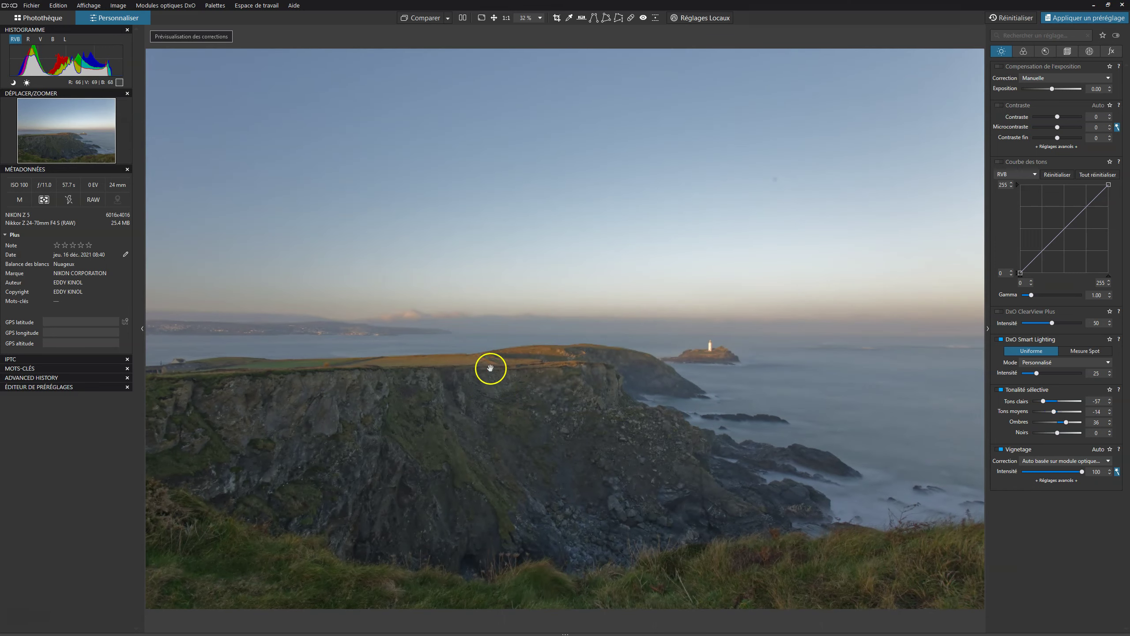
pyautogui.rightClick(489, 368)
pyautogui.click(699, 417)
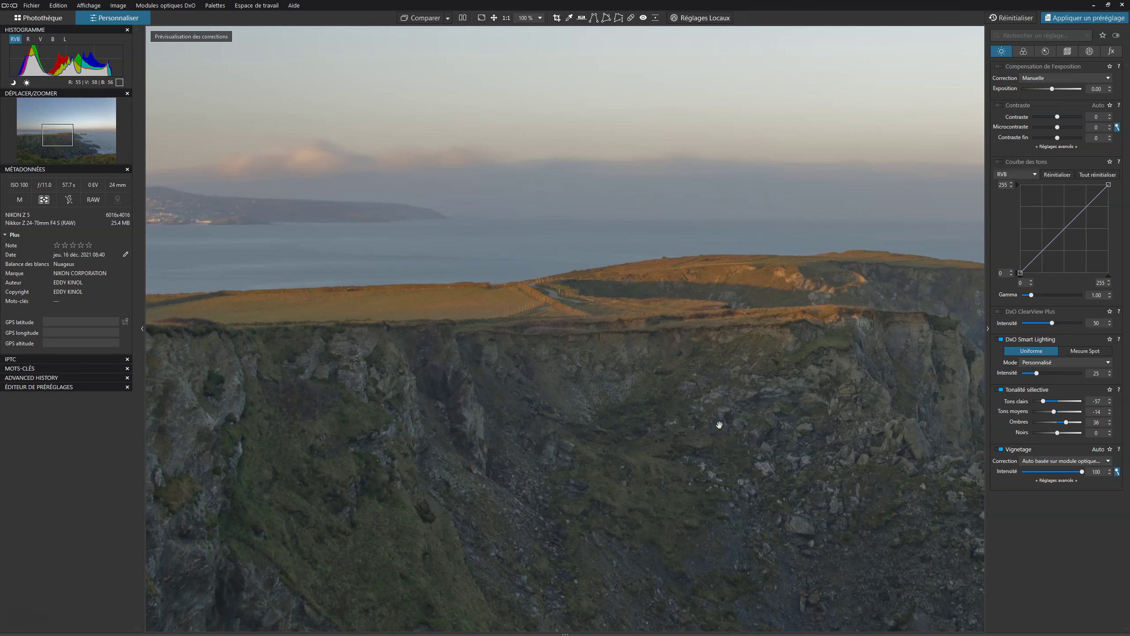
pyautogui.click(723, 461)
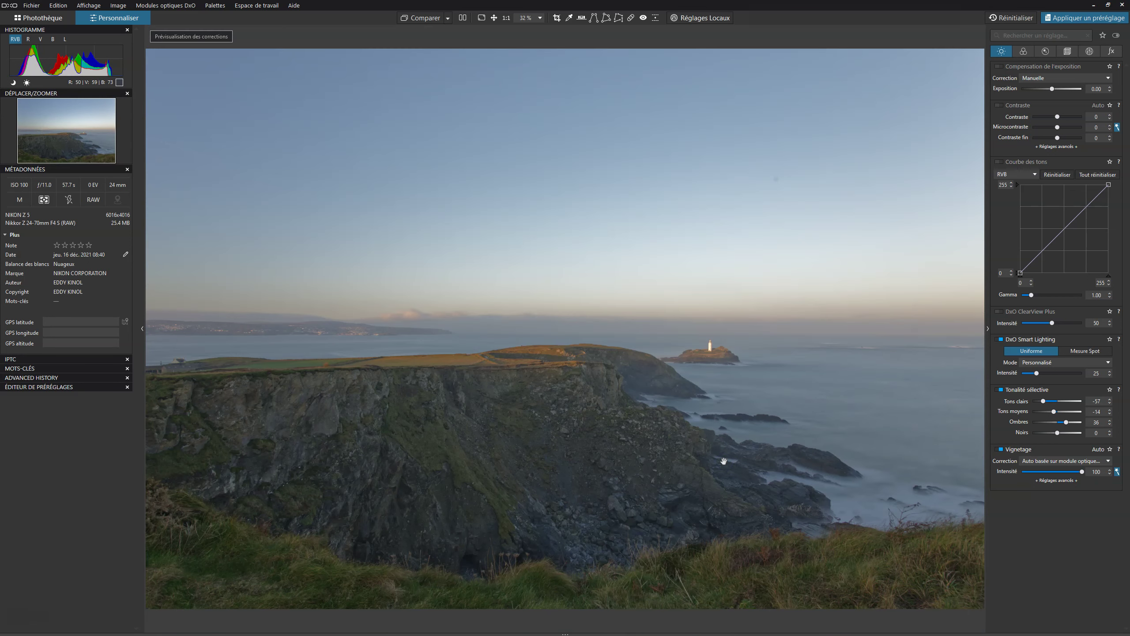
pyautogui.click(727, 408)
pyautogui.click(838, 350)
# Step: Enable DxO ClearView Plus with an intensity of 10, and switch it off and on to compare its effect
pyautogui.click(999, 312)
pyautogui.click(1052, 324)
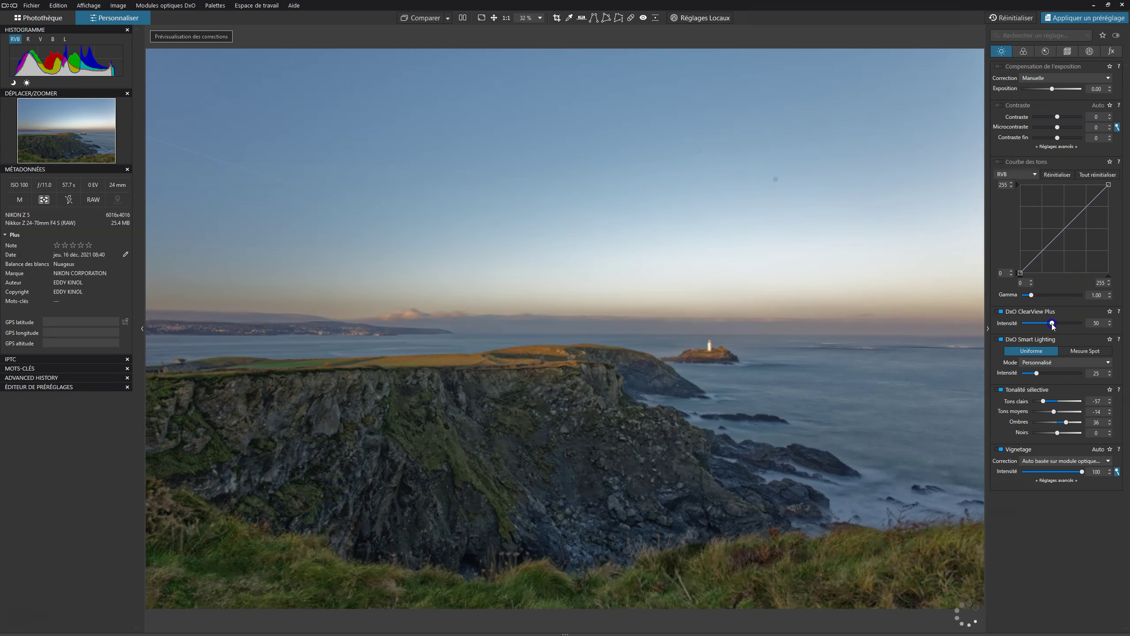
pyautogui.moveTo(1052, 323); pyautogui.dragTo(988, 328)
pyautogui.click(1022, 324)
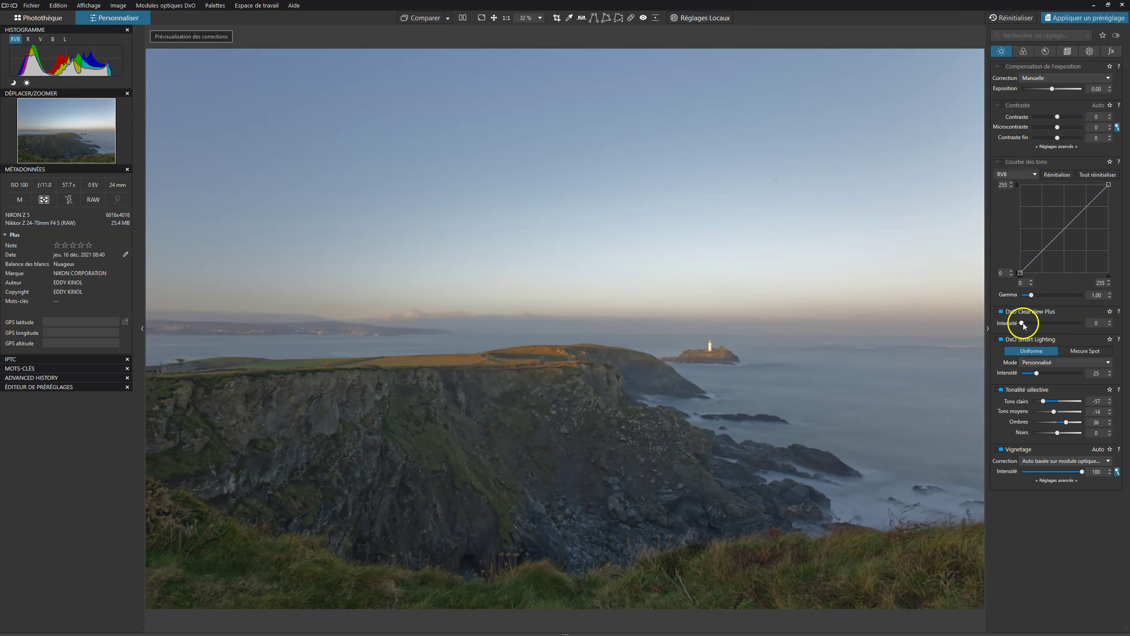
pyautogui.moveTo(1022, 325); pyautogui.dragTo(1028, 326)
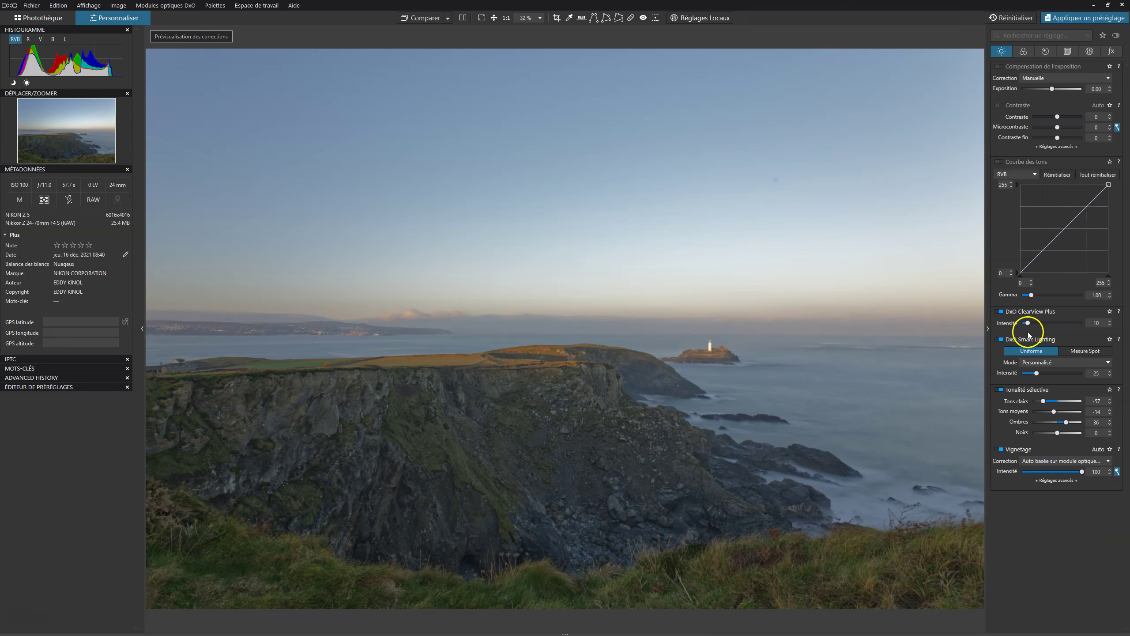
pyautogui.click(1001, 311)
pyautogui.click(1001, 312)
pyautogui.click(1001, 312)
pyautogui.click(1001, 312)
# Step: Set the fine contrast to 21 and expand the advanced contrast settings
pyautogui.click(1058, 139)
pyautogui.moveTo(1062, 139); pyautogui.dragTo(1067, 139)
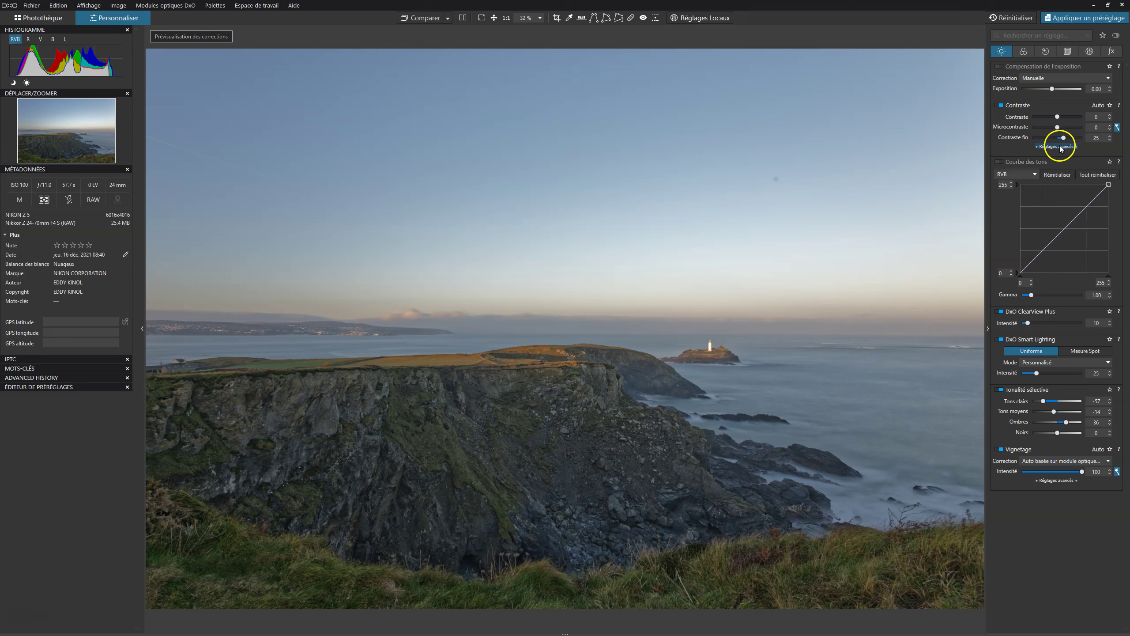
pyautogui.click(1061, 148)
pyautogui.click(1063, 138)
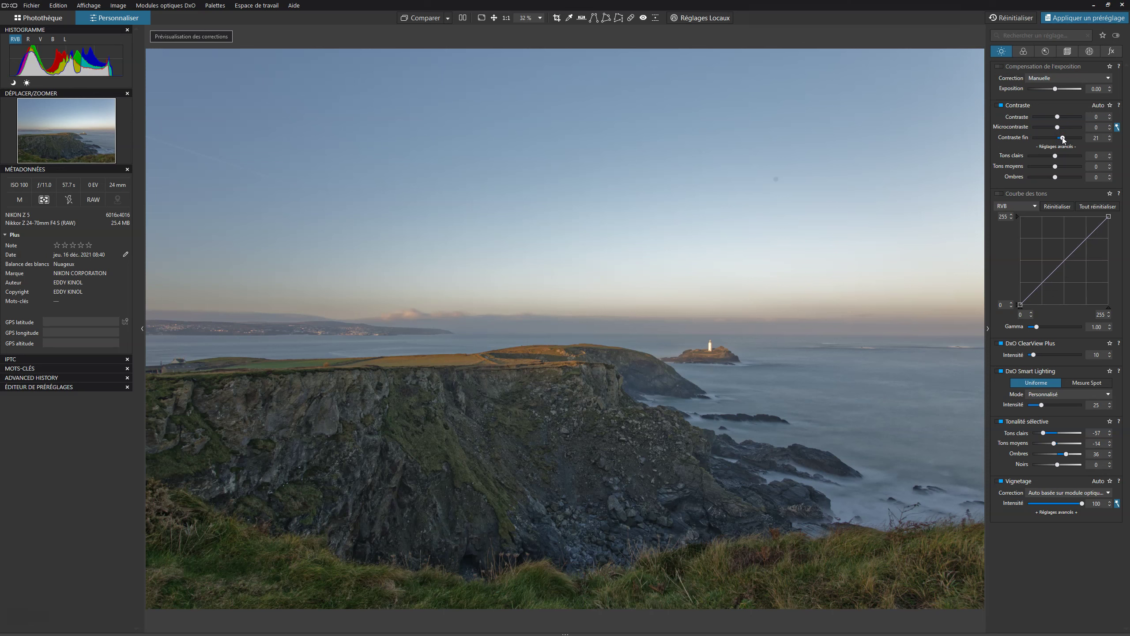
# Step: Set fine contrast midtones to 15, shadows to 25, highlights to 4 and microcontrast to 16, comparing with the contrast correction off and on
pyautogui.moveTo(1054, 166); pyautogui.dragTo(1060, 166)
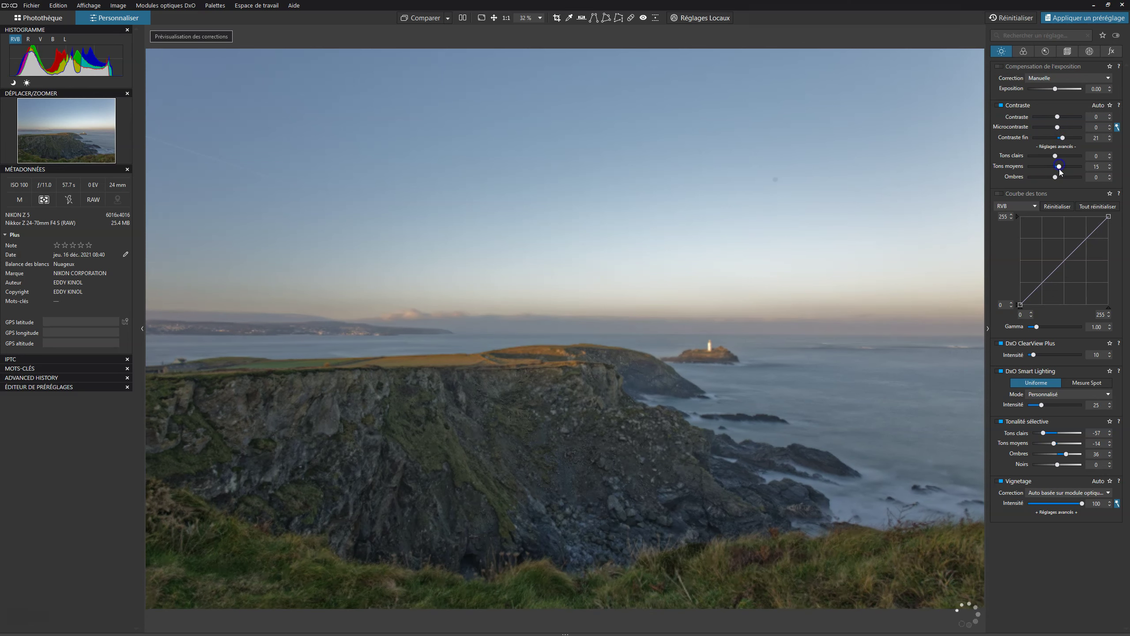
pyautogui.click(1056, 177)
pyautogui.moveTo(1056, 176); pyautogui.dragTo(1062, 177)
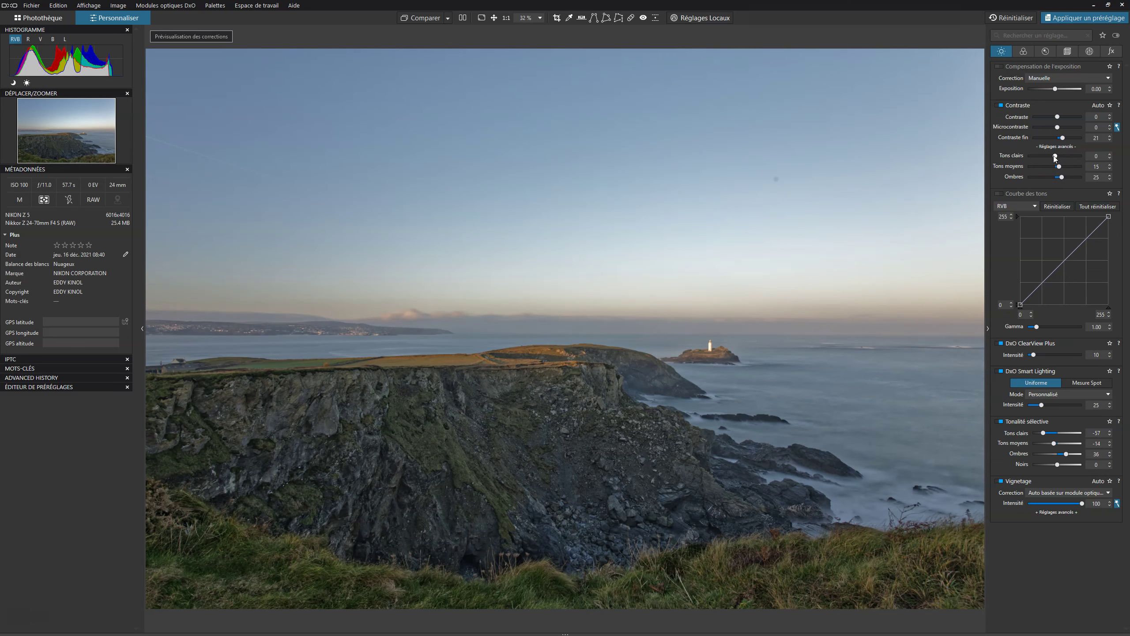
pyautogui.moveTo(1056, 157); pyautogui.dragTo(1056, 157)
pyautogui.click(1047, 170)
pyautogui.click(1001, 106)
pyautogui.click(1000, 105)
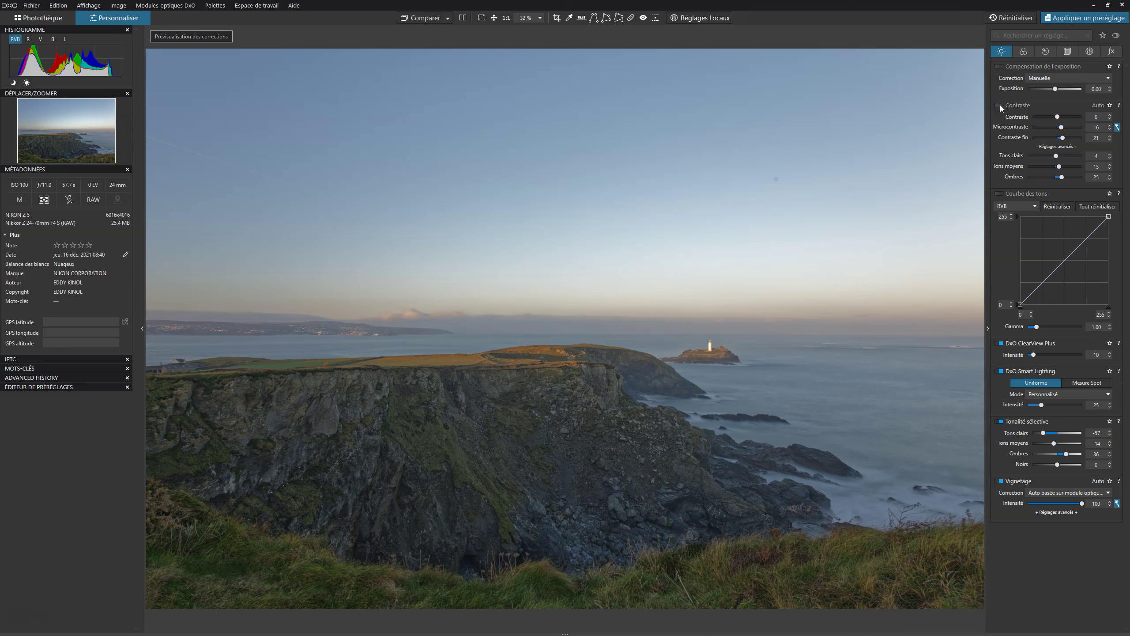
pyautogui.click(1001, 106)
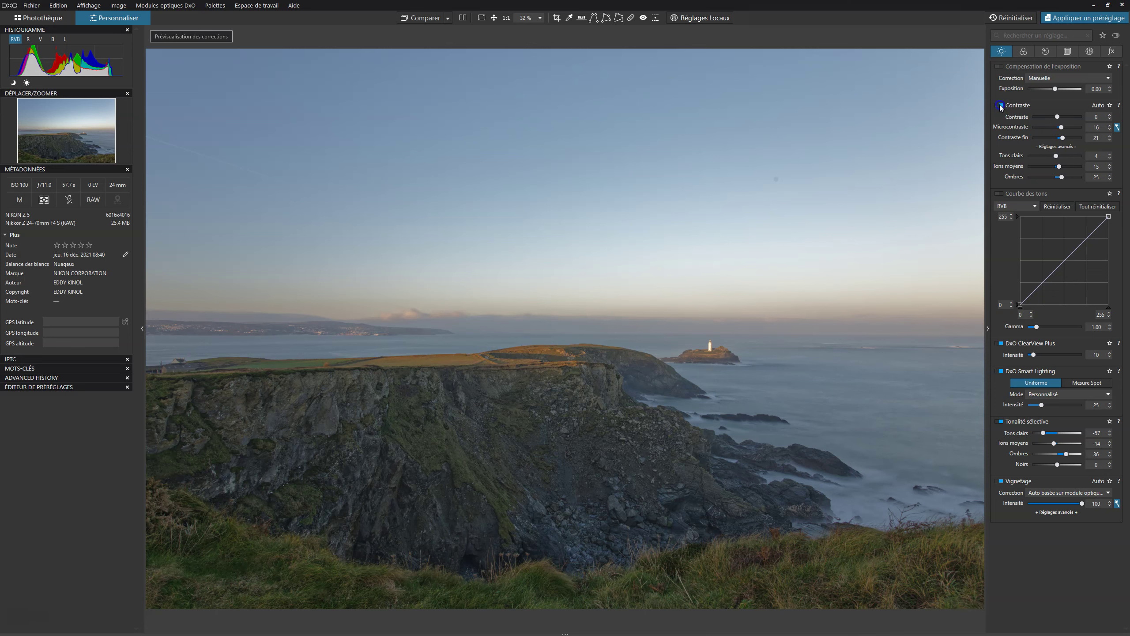
# Step: Reset microcontrast to 0, lower fine contrast to 14 and its shadows to 15, and compare with the contrast correction off and on
pyautogui.doubleClick(1061, 128)
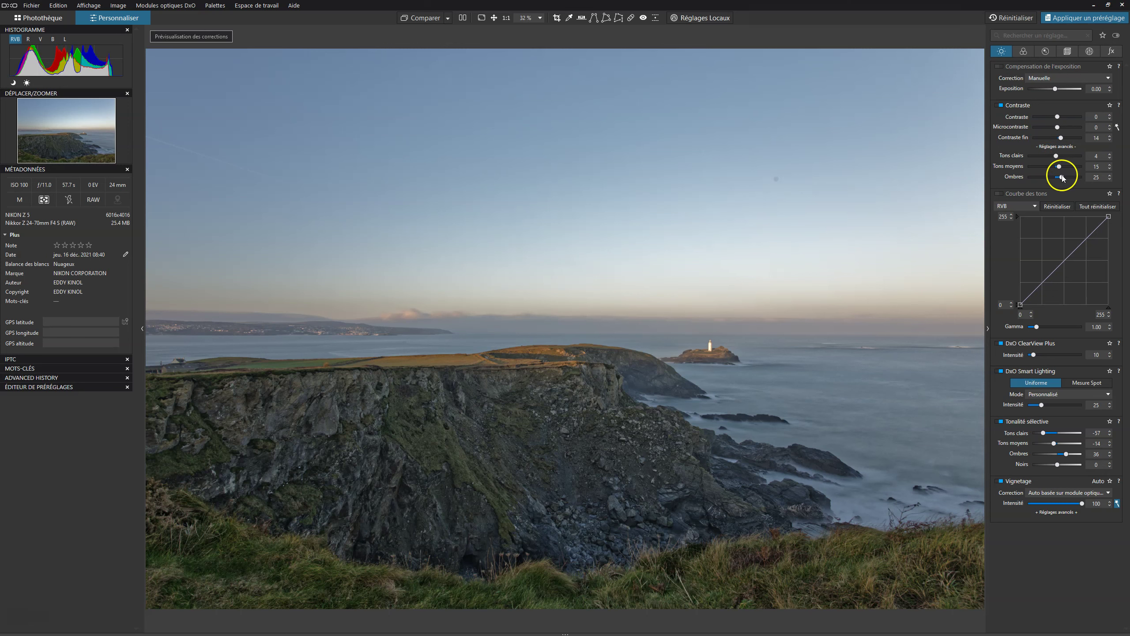
pyautogui.moveTo(1061, 177); pyautogui.dragTo(1061, 178)
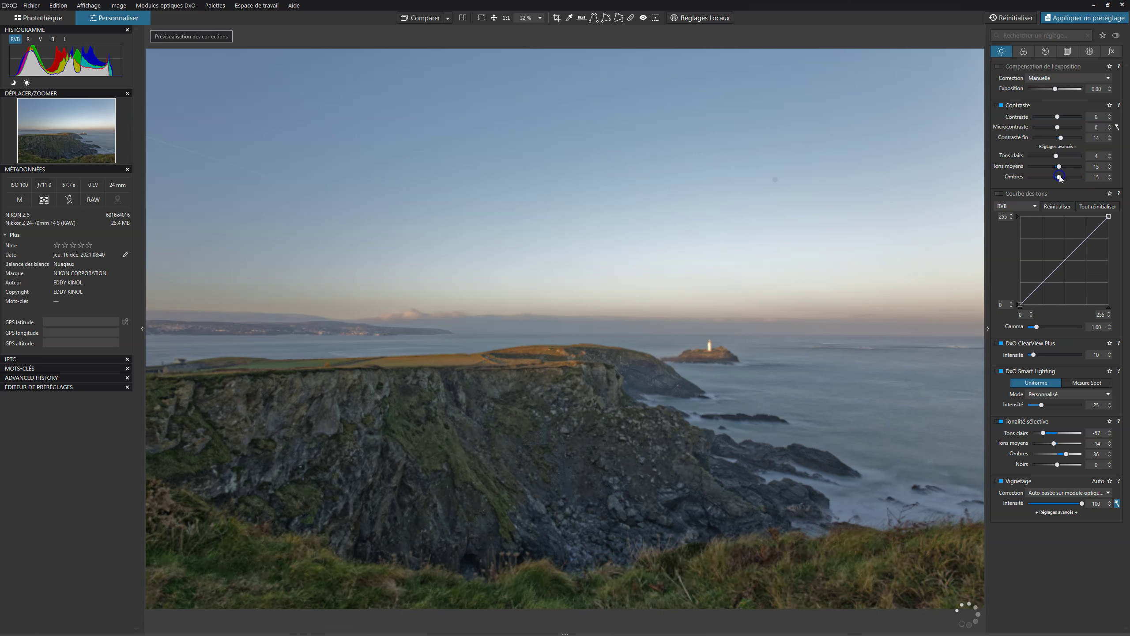
pyautogui.click(1059, 167)
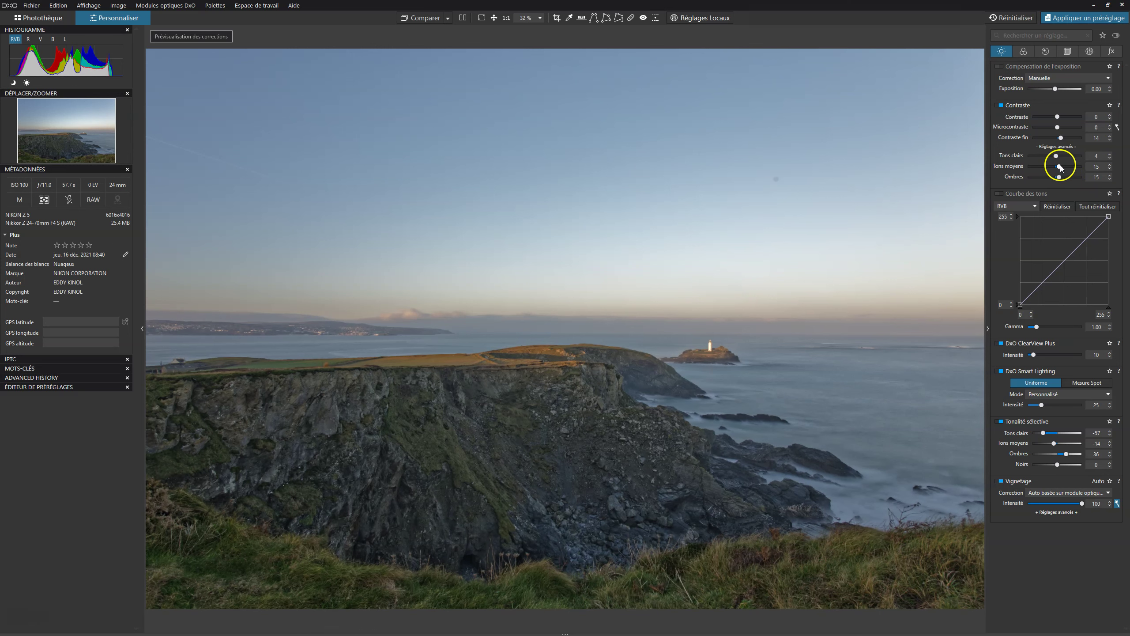
pyautogui.click(1060, 167)
pyautogui.click(1022, 105)
pyautogui.click(998, 104)
pyautogui.click(999, 105)
pyautogui.click(997, 105)
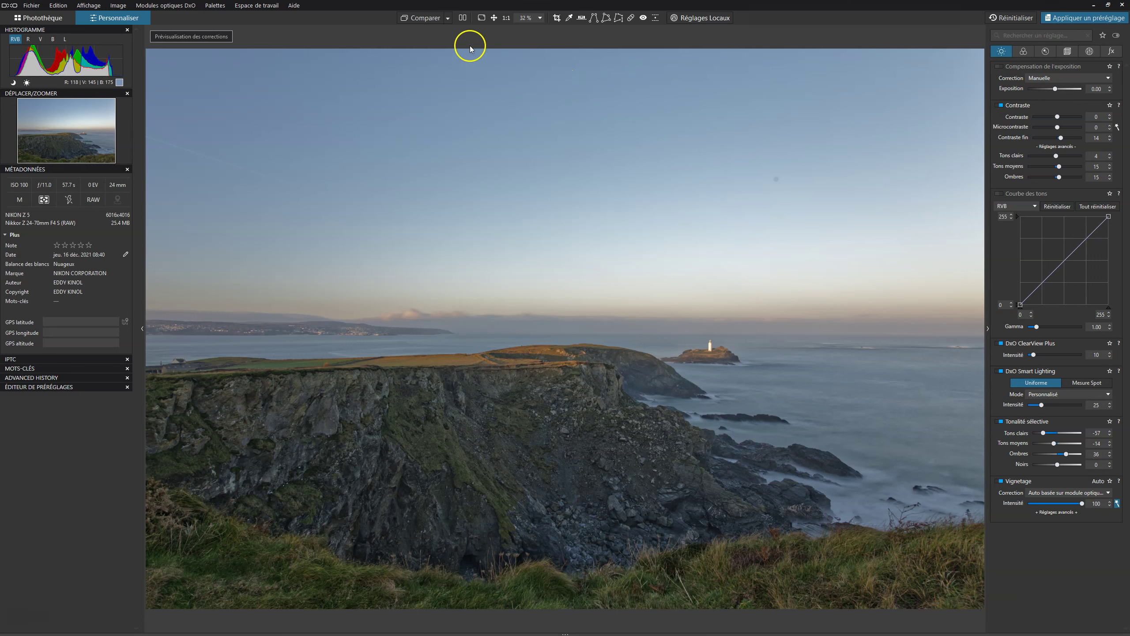
# Step: Compare the corrected photo with the original and set the selective tone highlights to -46
pyautogui.click(426, 17)
pyautogui.click(426, 18)
pyautogui.click(426, 17)
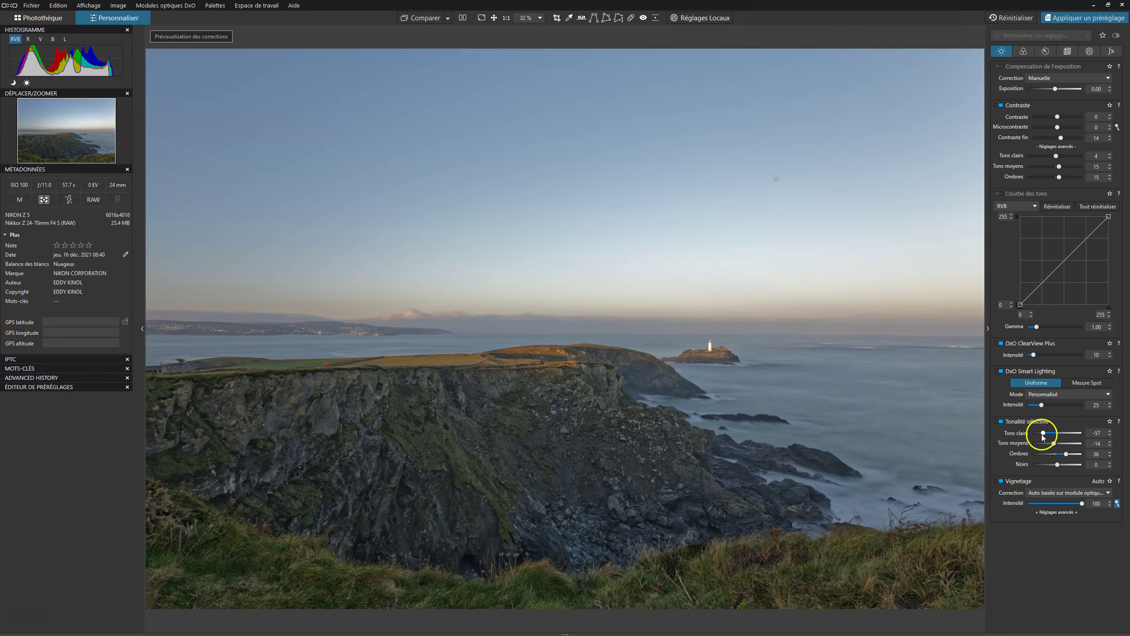
pyautogui.moveTo(1043, 432); pyautogui.dragTo(1046, 433)
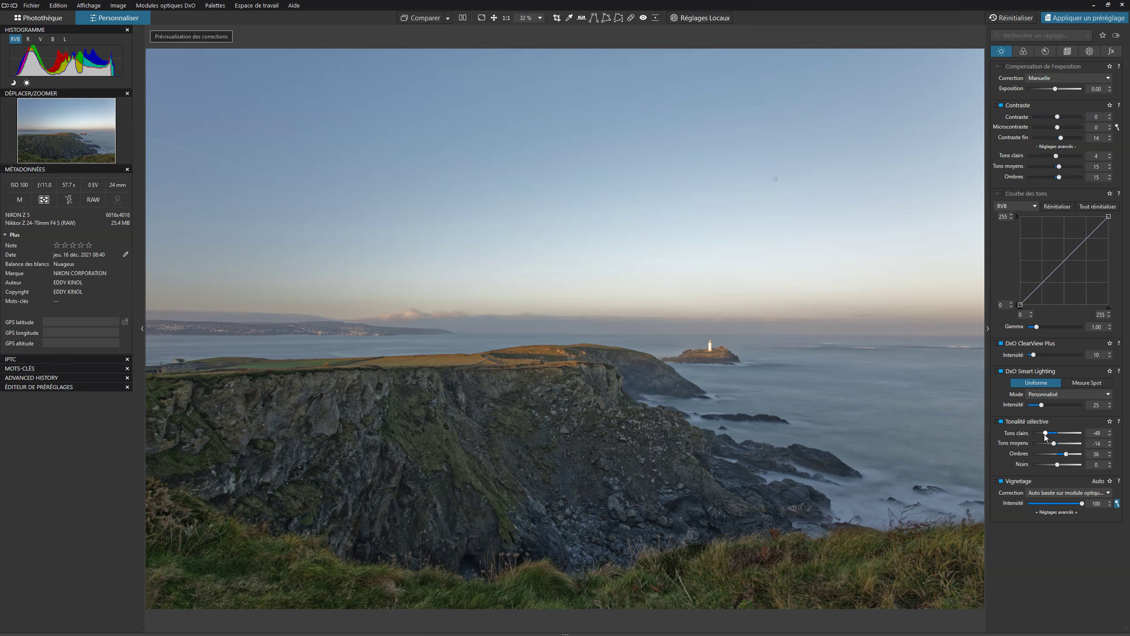
# Step: Crop the photo to a 16/9 ratio, keeping the full width and the foreground grass while cutting off the upper sky
pyautogui.click(557, 18)
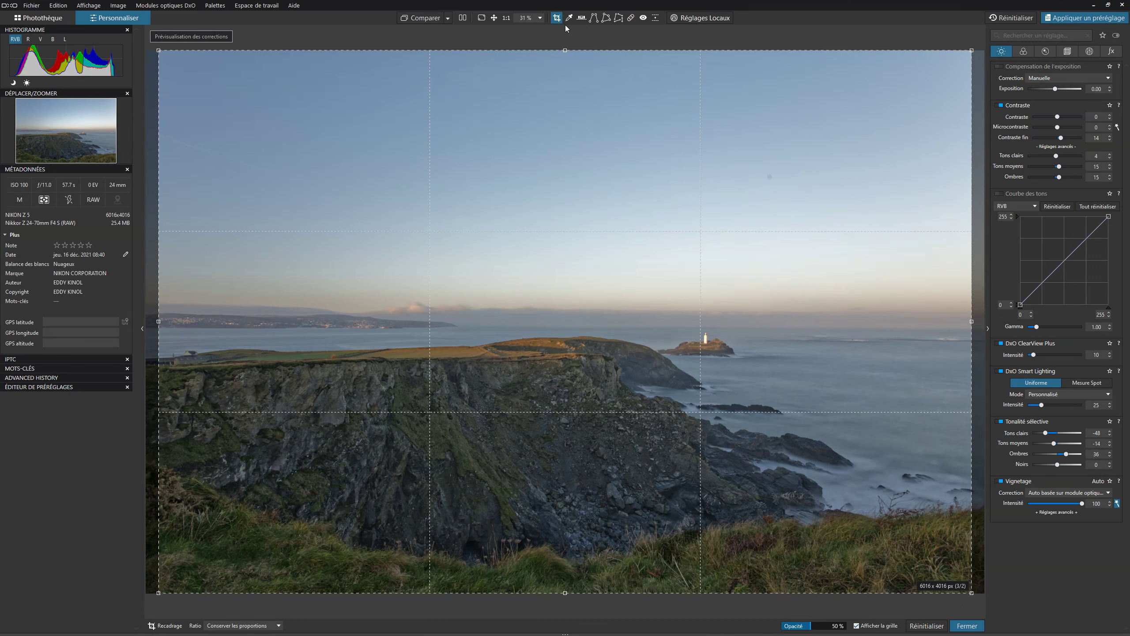
pyautogui.click(267, 626)
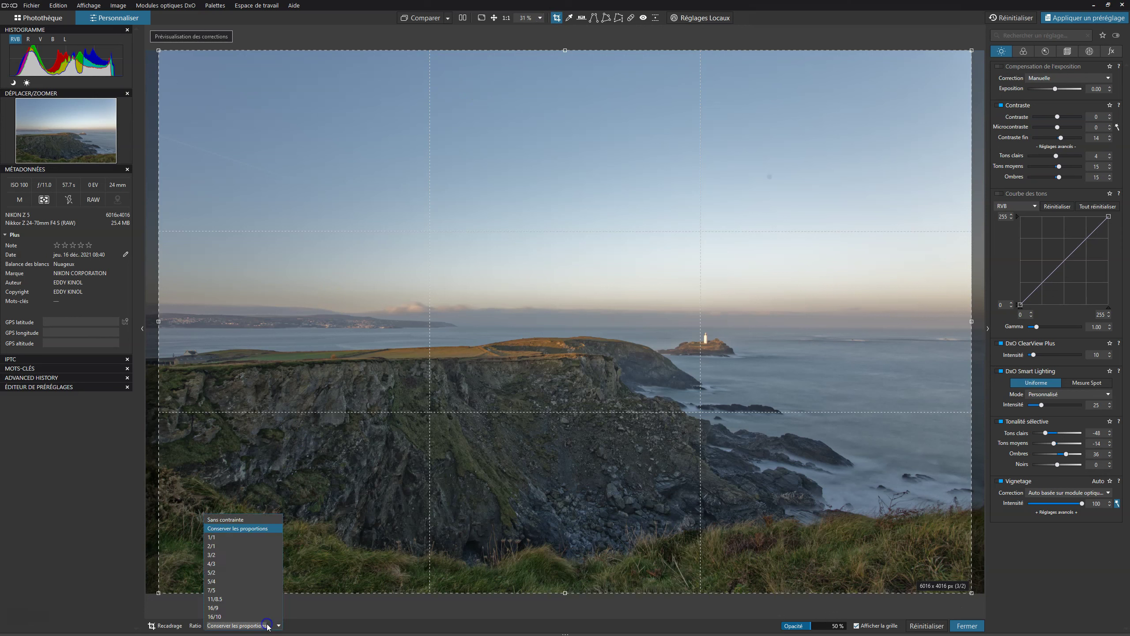
pyautogui.click(220, 608)
pyautogui.moveTo(504, 282); pyautogui.dragTo(445, 485)
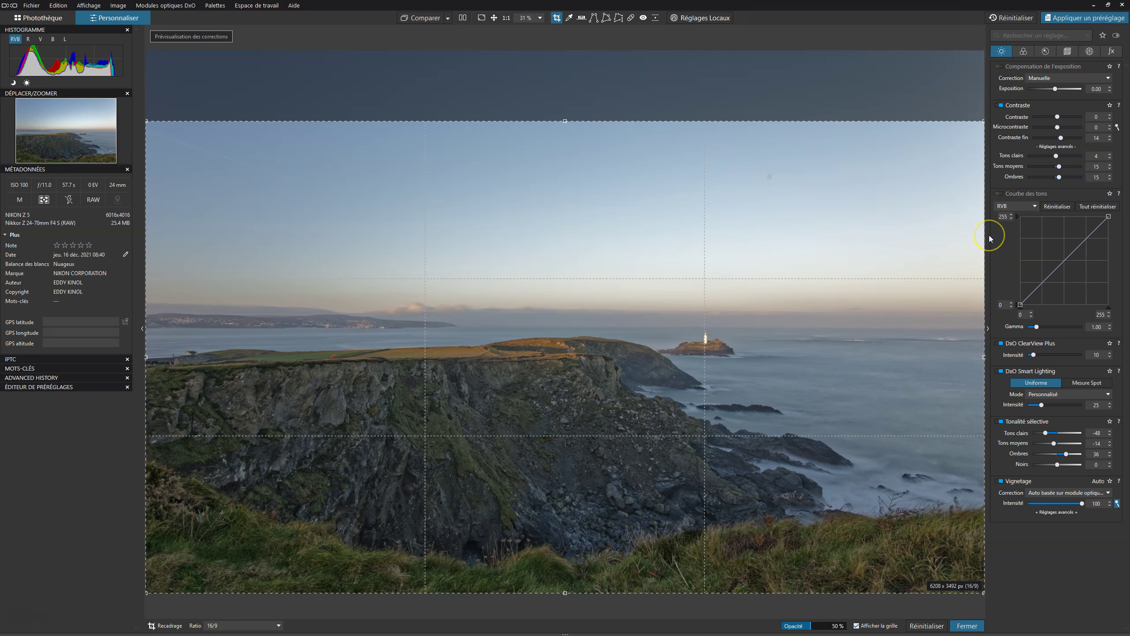
pyautogui.press('Return')
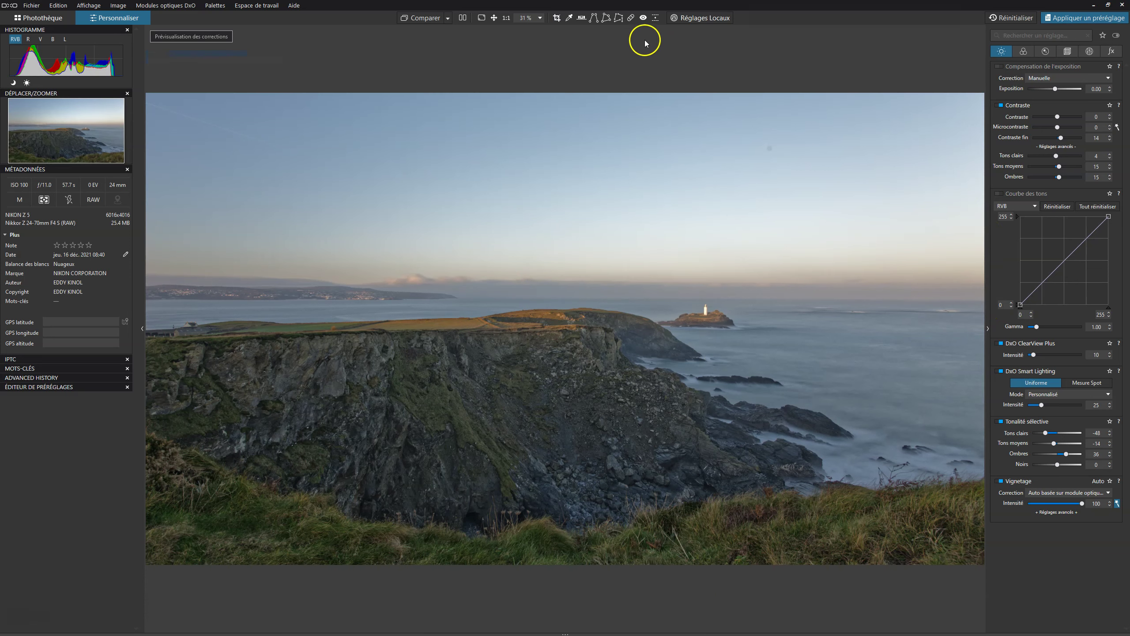
# Step: Remove the dark spot in the sky above the lighthouse with the retouch tool in Dupliquer mode
pyautogui.click(631, 18)
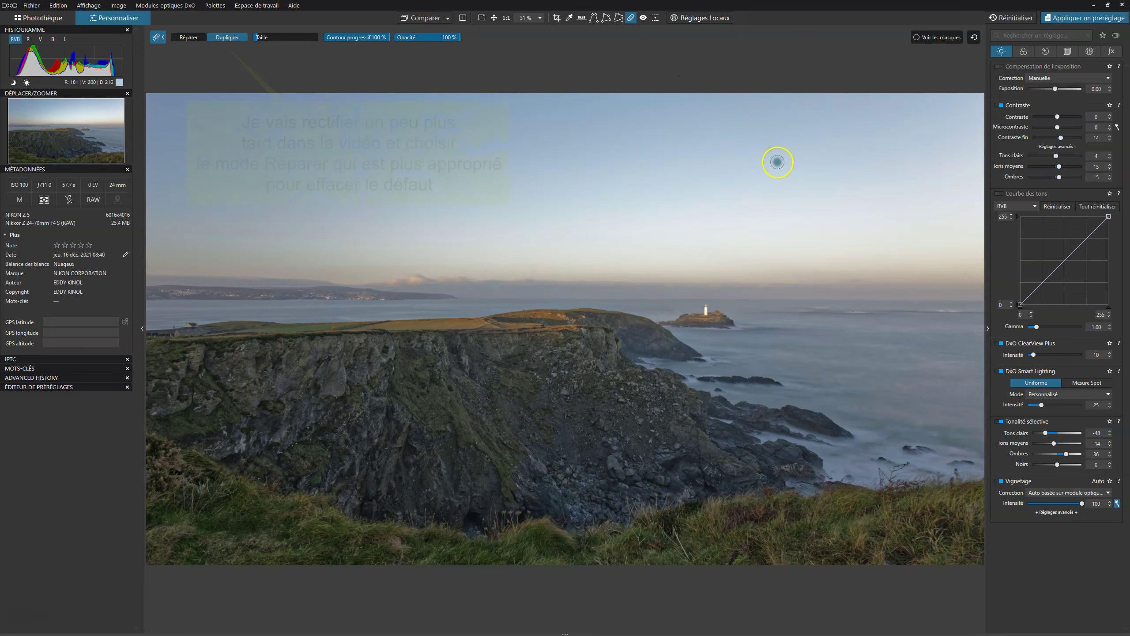
pyautogui.click(771, 149)
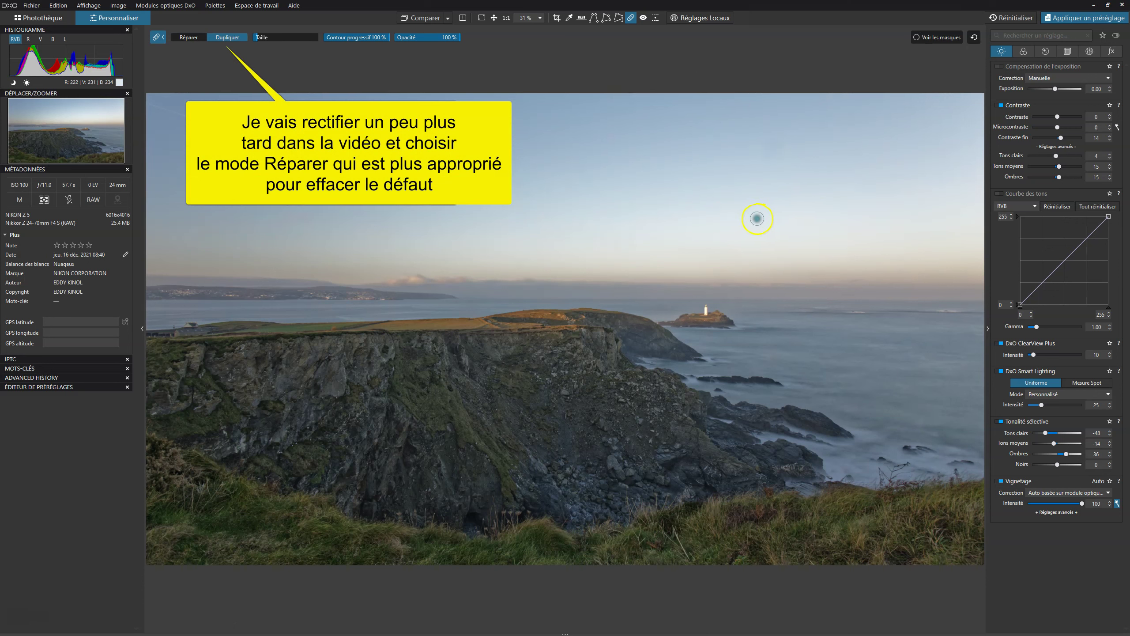
pyautogui.click(630, 18)
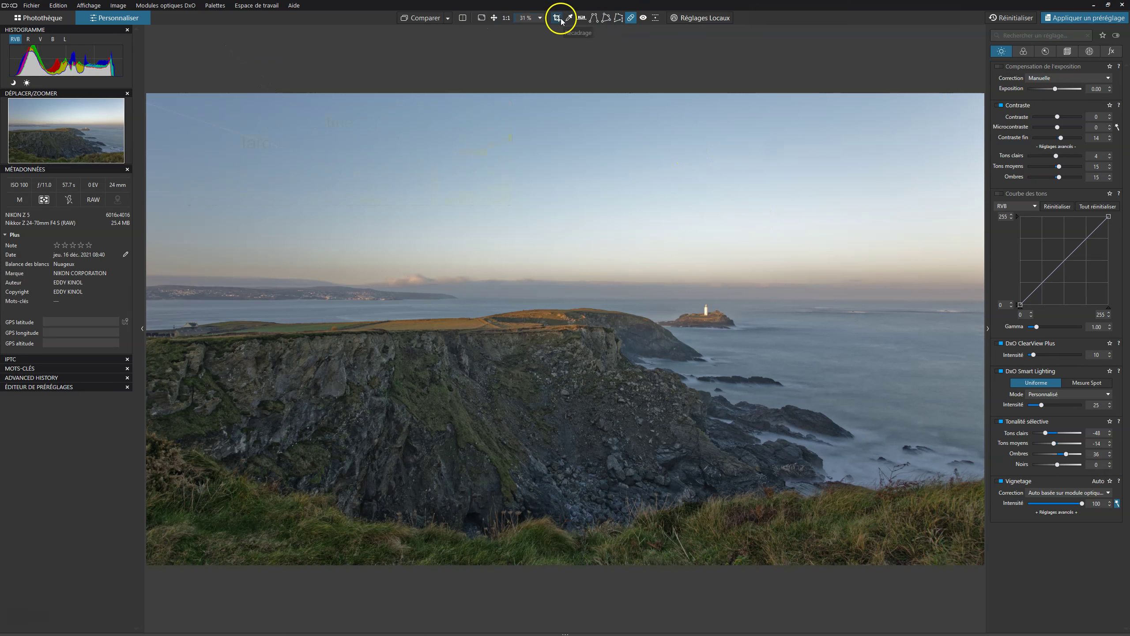
pyautogui.click(641, 19)
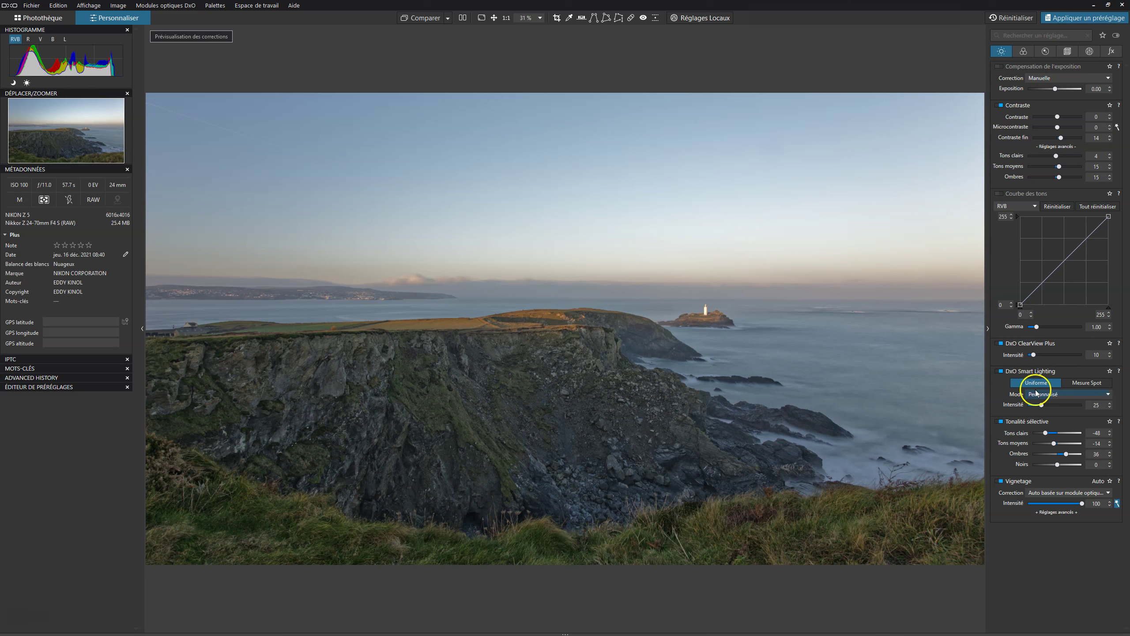
# Step: Sample the green vegetation on the cliff with the TSL colour picker to select its colour channel
pyautogui.click(1023, 51)
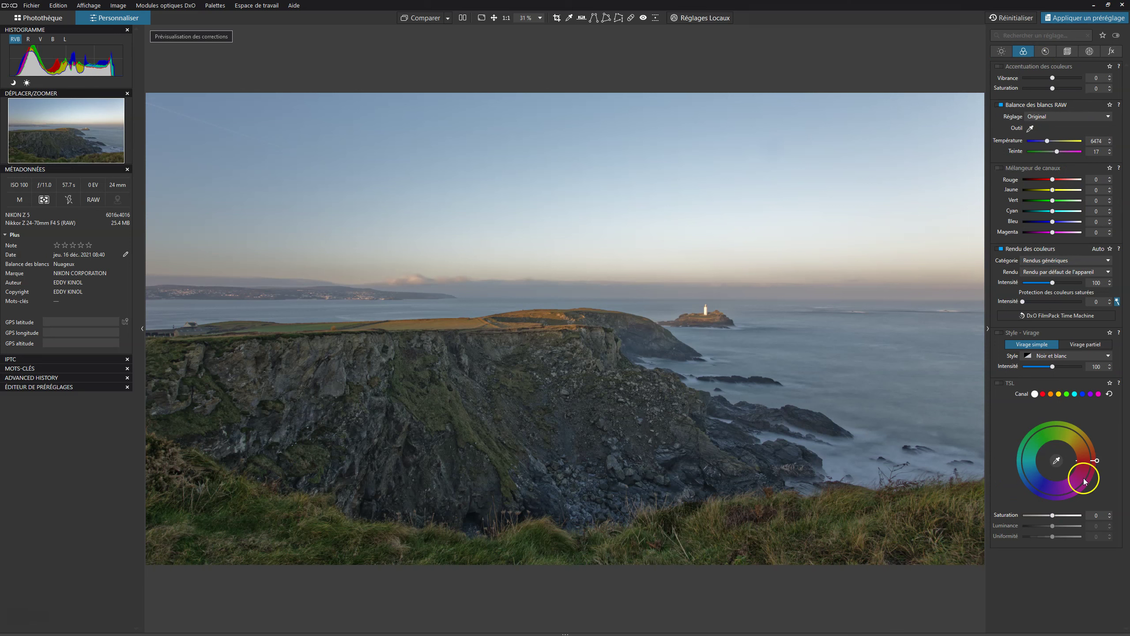
pyautogui.click(1057, 460)
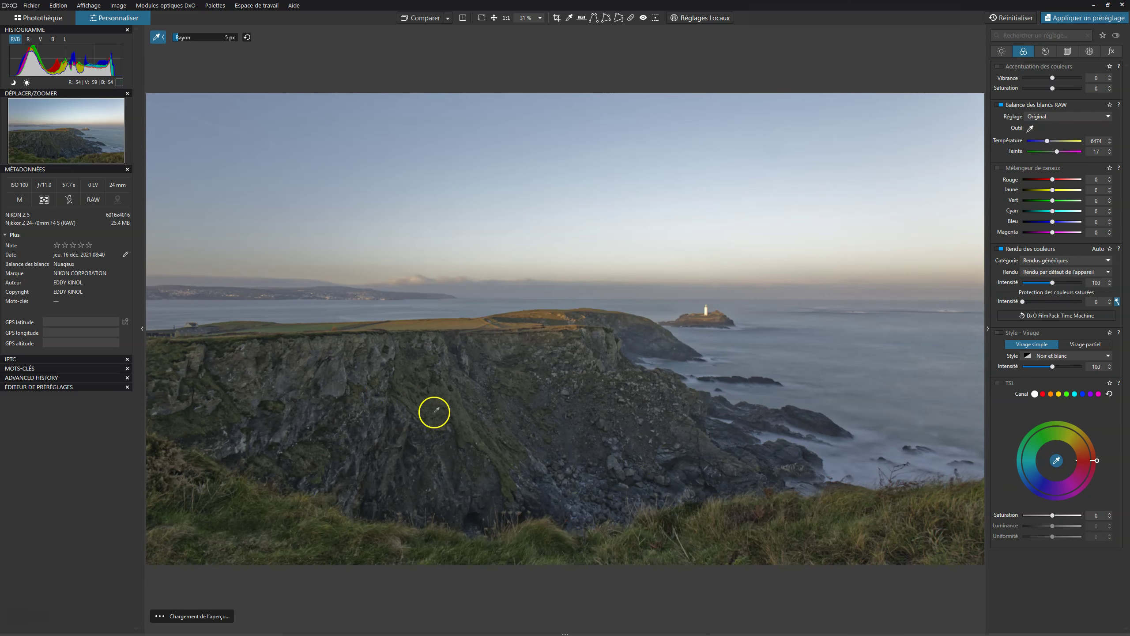
pyautogui.click(441, 395)
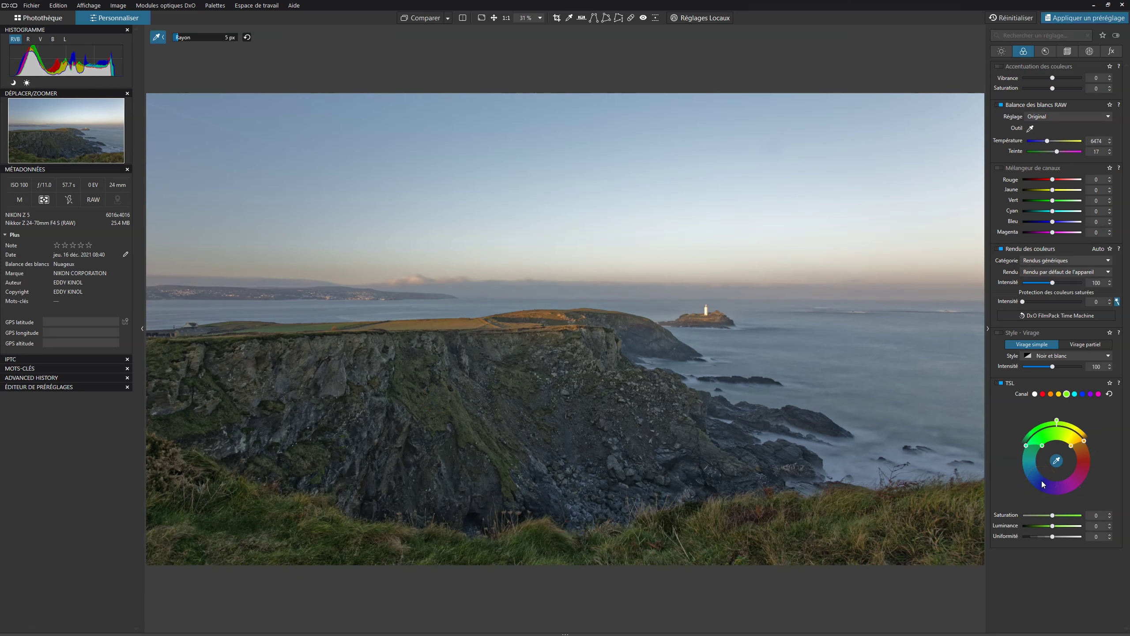
# Step: Shift the sampled green channel's hue toward orange on the TSL colour wheel while previewing the affected tones
pyautogui.click(1058, 421)
pyautogui.moveTo(1058, 422); pyautogui.dragTo(1061, 422)
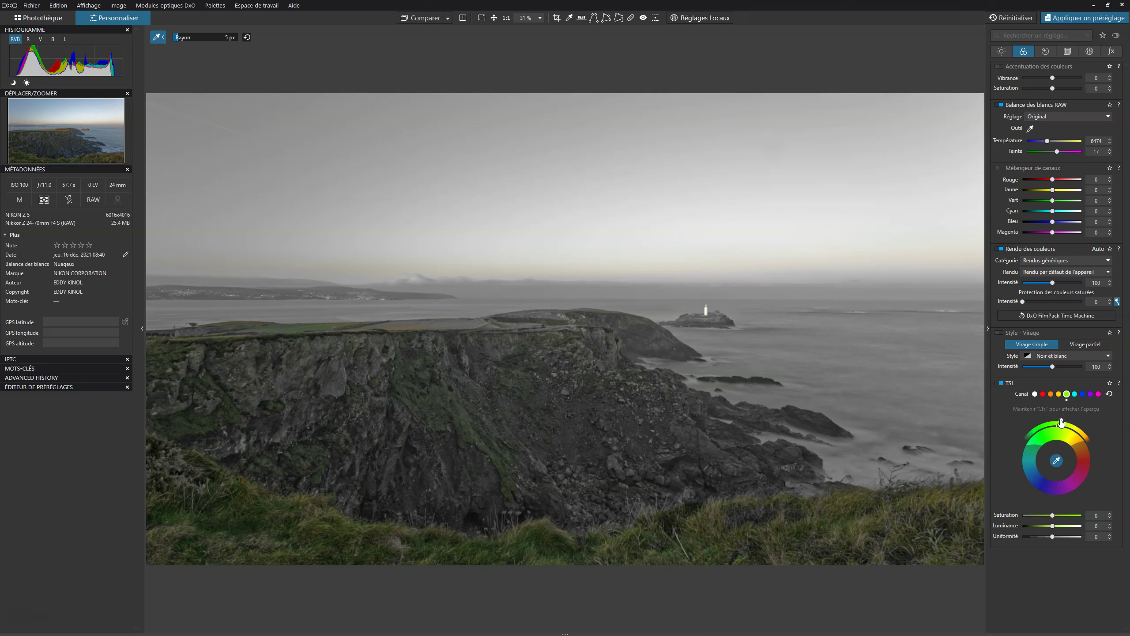
pyautogui.moveTo(1061, 422)
pyautogui.mouseDown()
pyautogui.moveTo(1082, 434)
pyautogui.moveTo(1077, 426)
pyautogui.mouseUp()
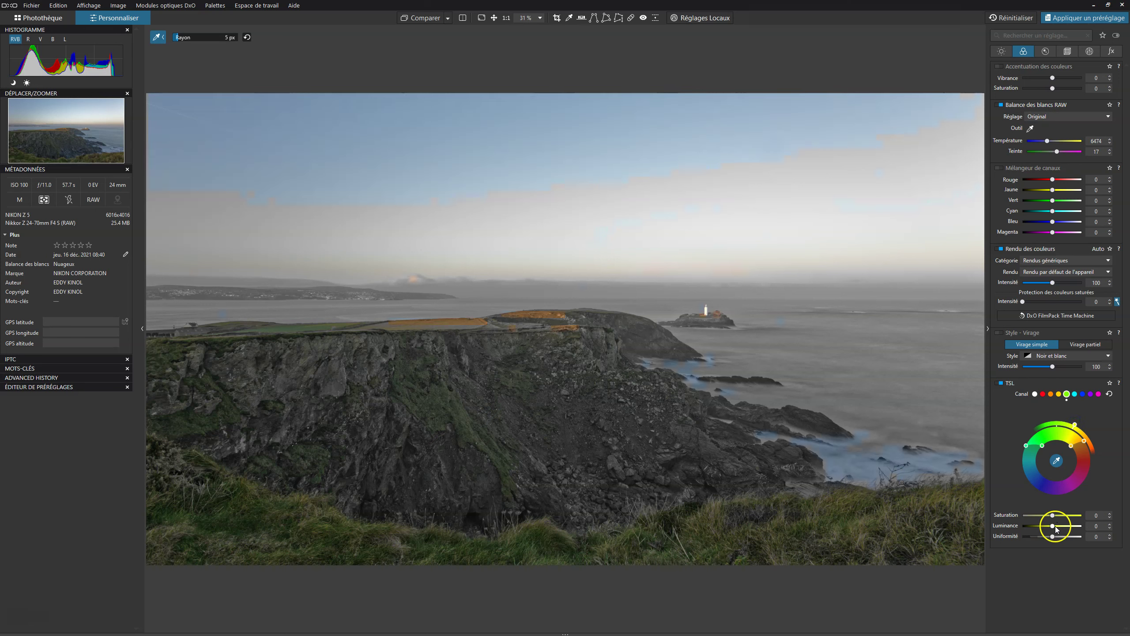
# Step: Set the sampled green channel's luminance to 41 and its saturation to 29
pyautogui.moveTo(1052, 531); pyautogui.dragTo(1052, 518)
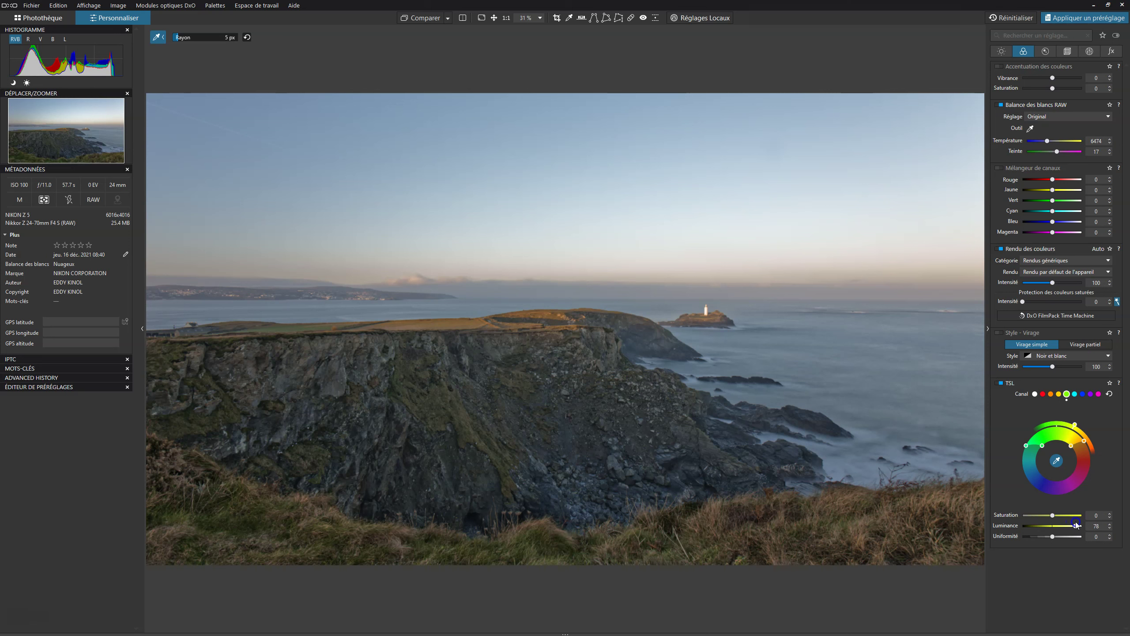
pyautogui.moveTo(1075, 528); pyautogui.dragTo(1059, 526)
pyautogui.moveTo(1046, 517); pyautogui.dragTo(1040, 520)
pyautogui.moveTo(1046, 516); pyautogui.dragTo(1062, 515)
pyautogui.moveTo(1061, 515); pyautogui.dragTo(1054, 516)
pyautogui.moveTo(1057, 517); pyautogui.dragTo(1060, 517)
# Step: Compare the photo before and after the corrections several times to judge the shift of the green tones
pyautogui.click(508, 72)
pyautogui.click(425, 18)
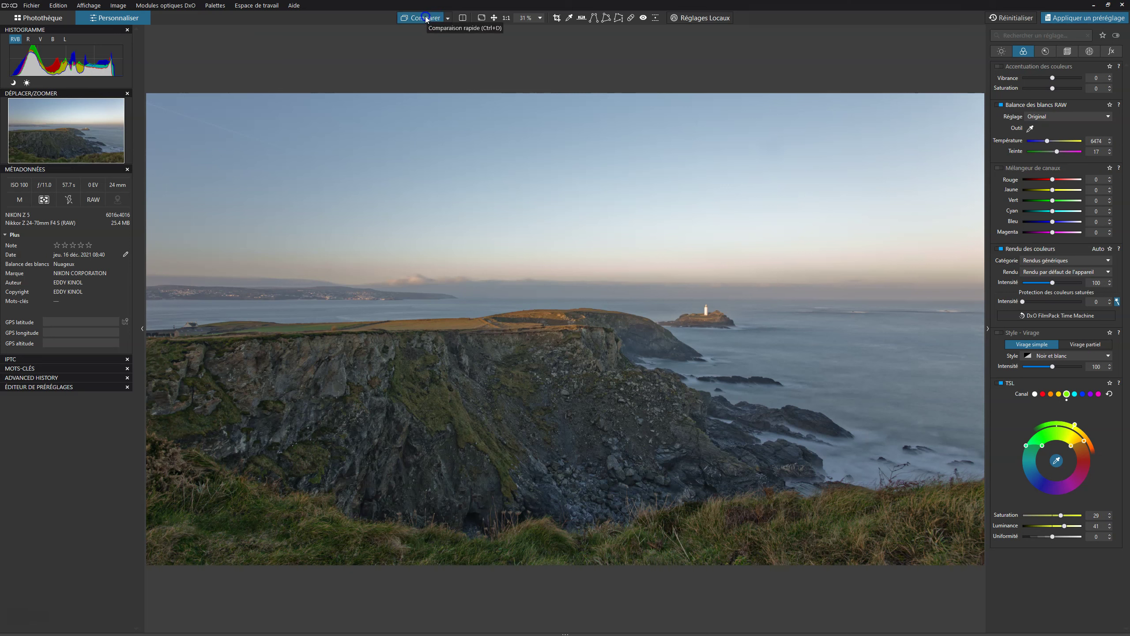
pyautogui.click(425, 18)
pyautogui.click(425, 18)
pyautogui.click(425, 18)
pyautogui.click(425, 18)
pyautogui.click(425, 19)
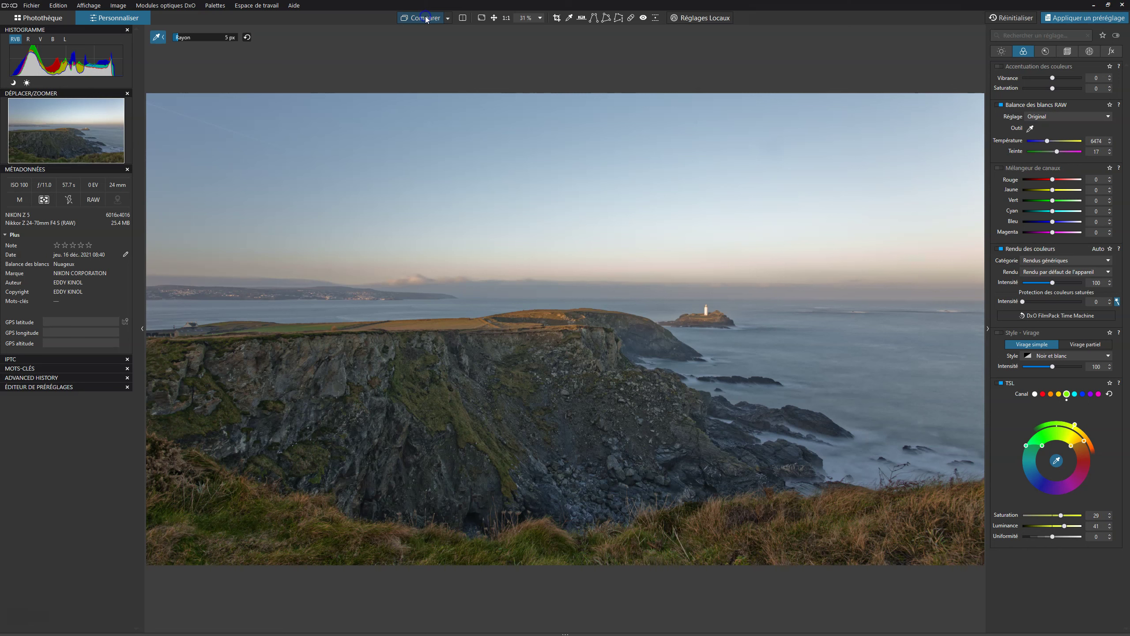
pyautogui.click(425, 18)
pyautogui.click(425, 18)
# Step: Set the vibrance to 32 and check its effect by switching the colour accentuation correction off and on
pyautogui.moveTo(1054, 80); pyautogui.dragTo(1063, 79)
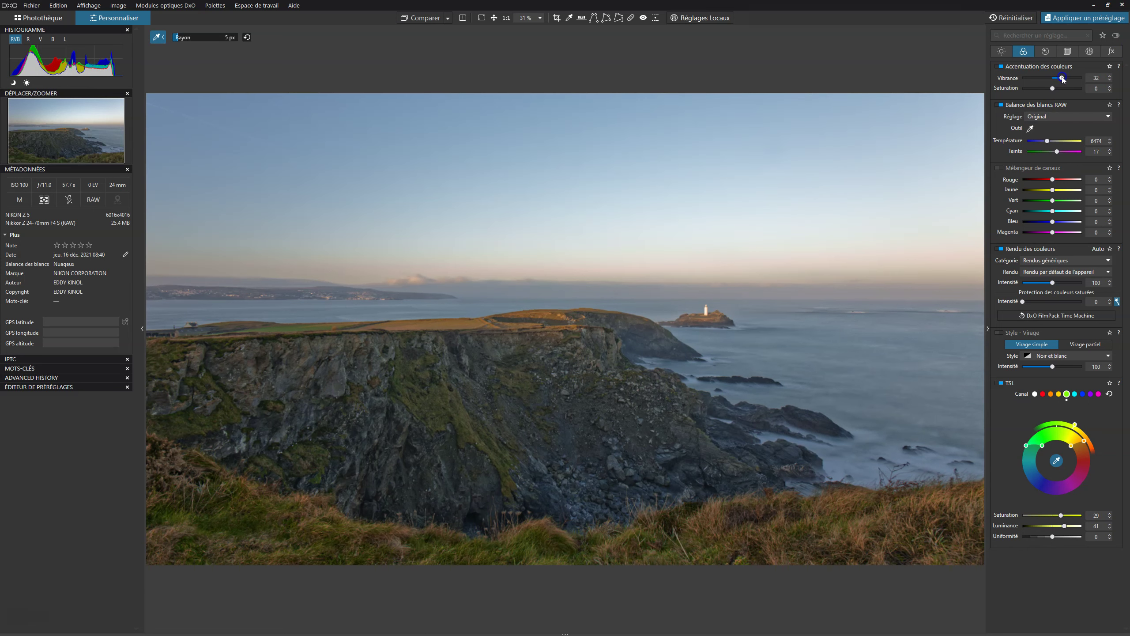
pyautogui.click(1000, 67)
pyautogui.click(1001, 67)
# Step: Select the blue channel in the TSL correction and set its luminance to -21 and saturation to 11
pyautogui.click(1056, 461)
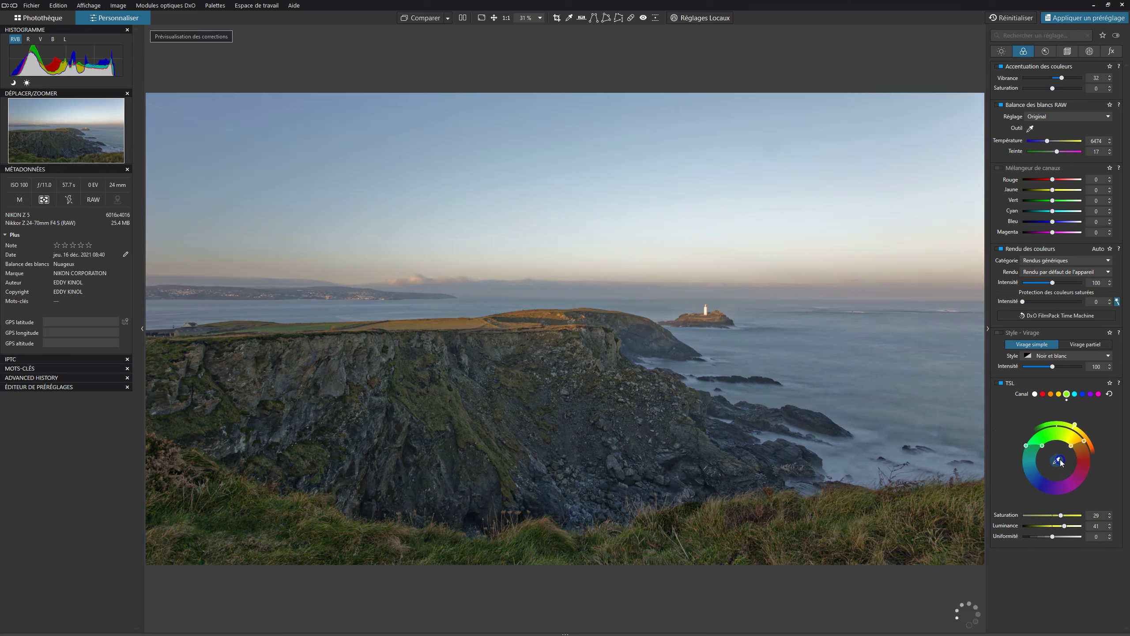
pyautogui.click(1082, 394)
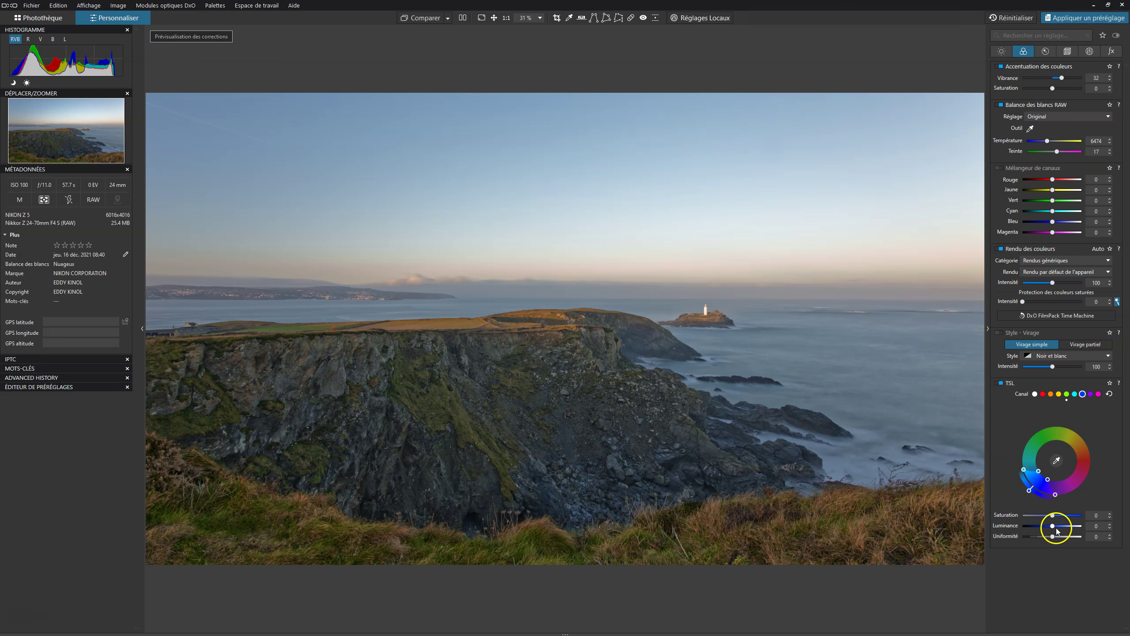
pyautogui.moveTo(1052, 526); pyautogui.dragTo(1044, 527)
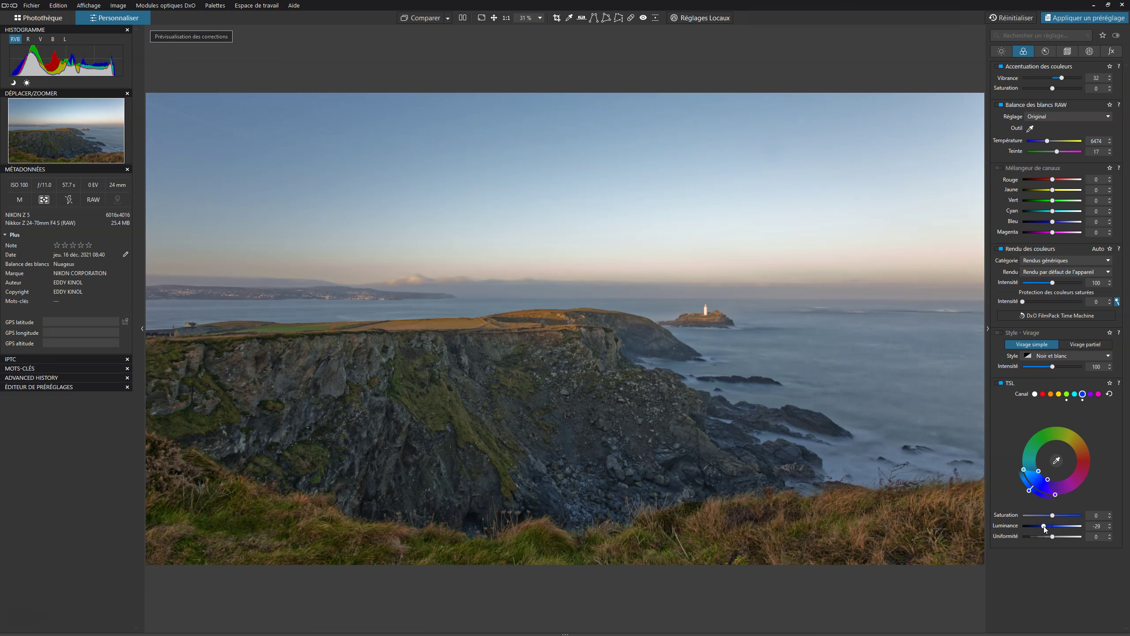
pyautogui.moveTo(1044, 527)
pyautogui.mouseDown()
pyautogui.moveTo(1059, 526)
pyautogui.moveTo(1045, 526)
pyautogui.moveTo(1057, 515)
pyautogui.mouseUp()
# Step: Compare the photo with and without the TSL correction, and review the result in full screen
pyautogui.click(1000, 384)
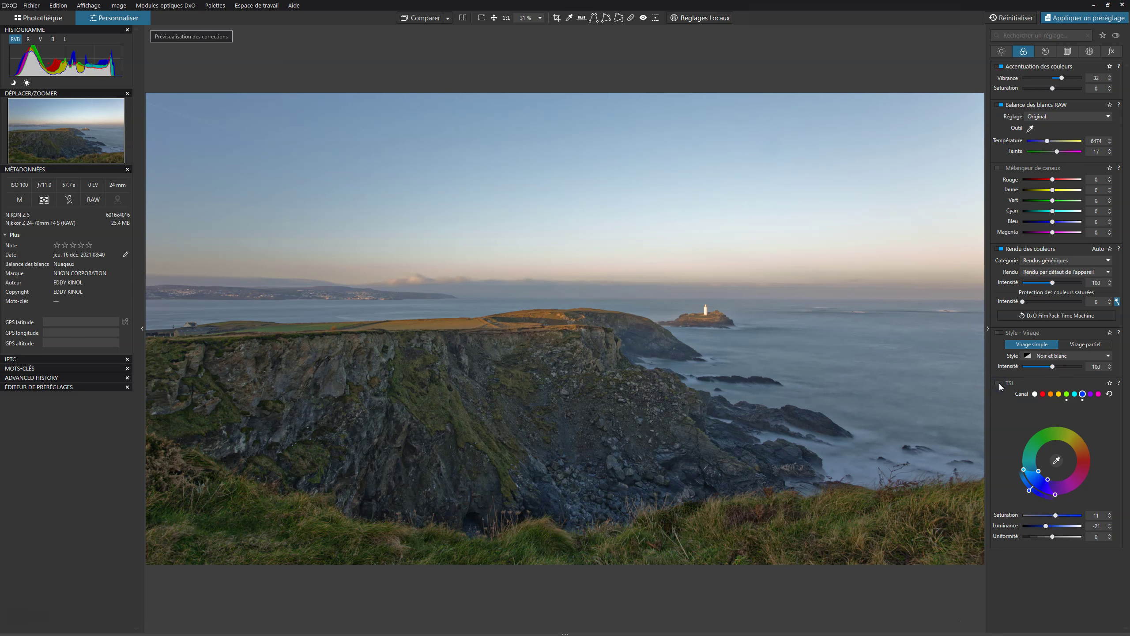
pyautogui.click(1000, 384)
pyautogui.click(1000, 384)
pyautogui.click(1000, 384)
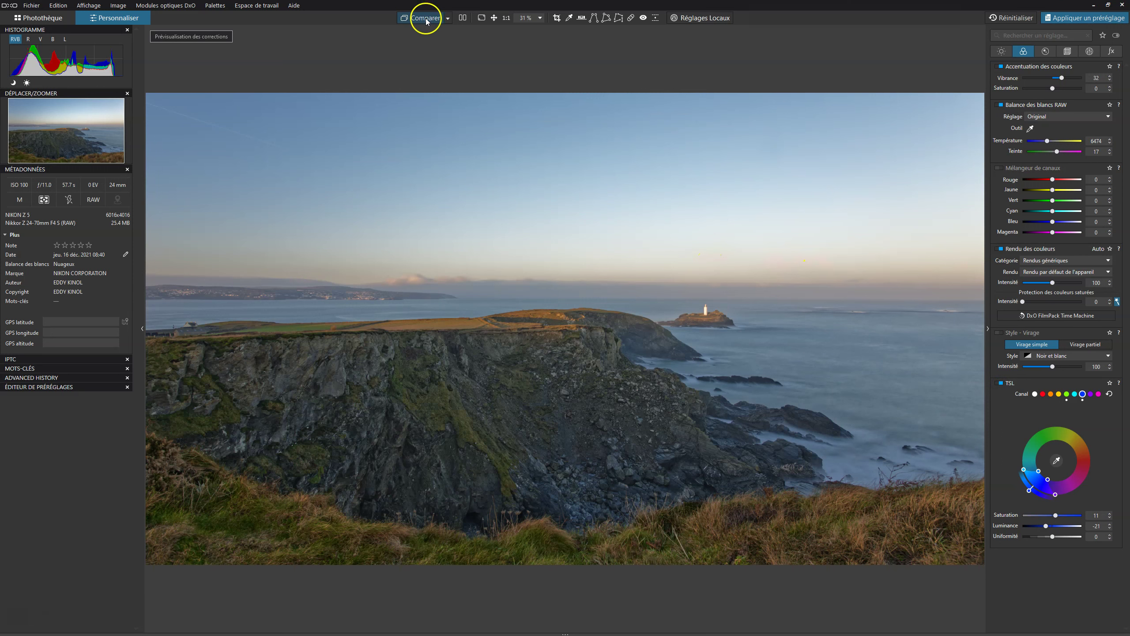
pyautogui.click(480, 17)
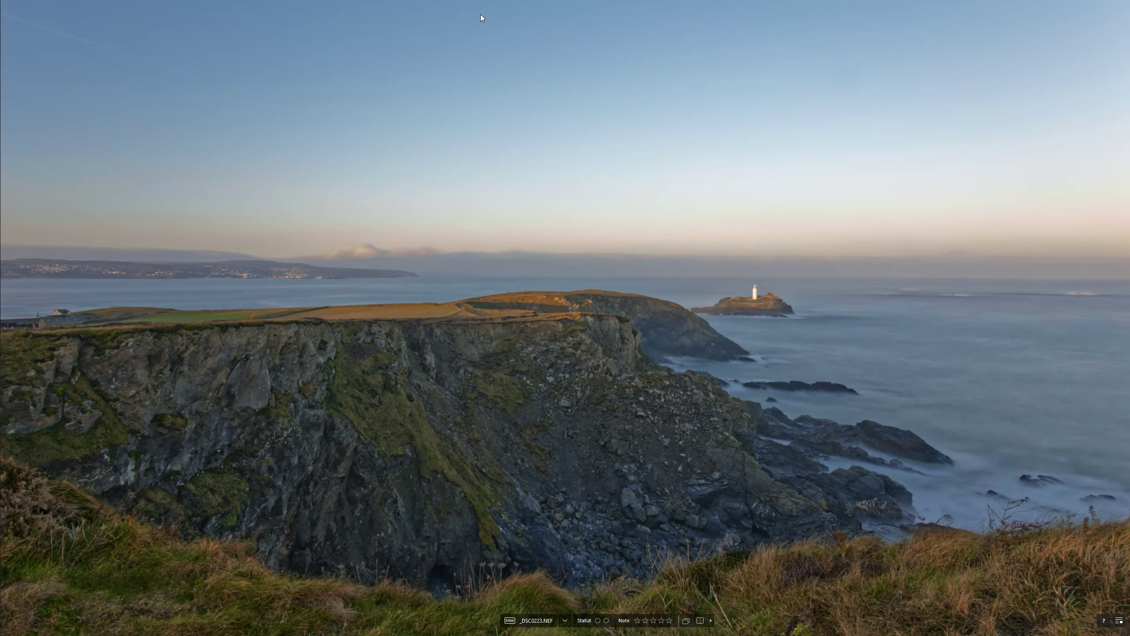
pyautogui.click(629, 240)
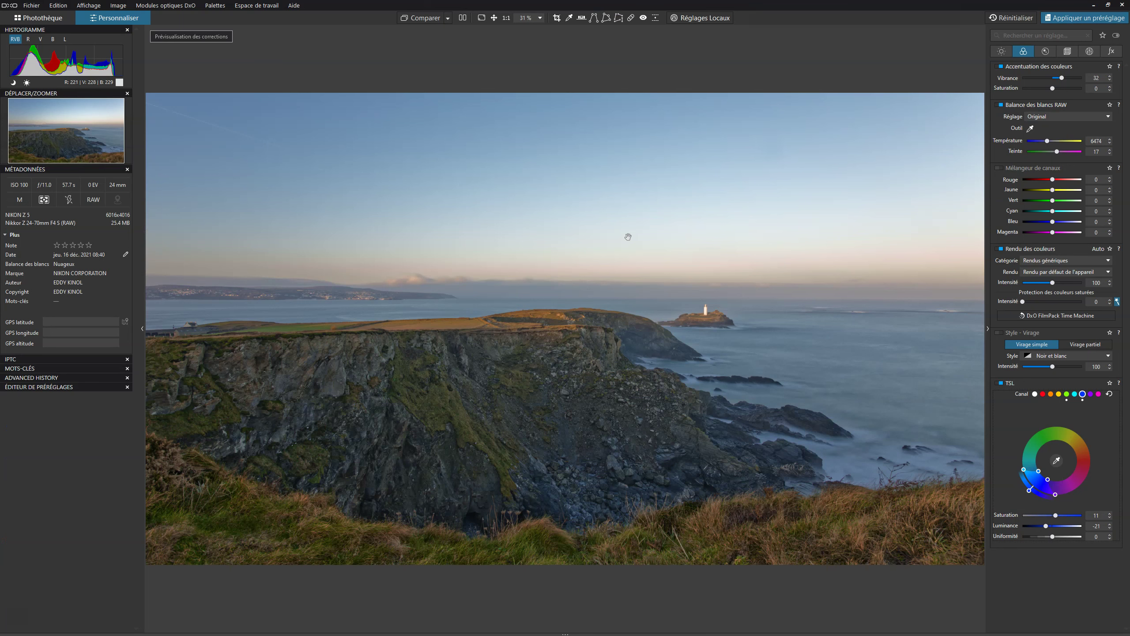
# Step: Inspect the cliff at 100% and set the lens sharpness to 0.56 for Globale and 60 for Détails
pyautogui.click(1045, 54)
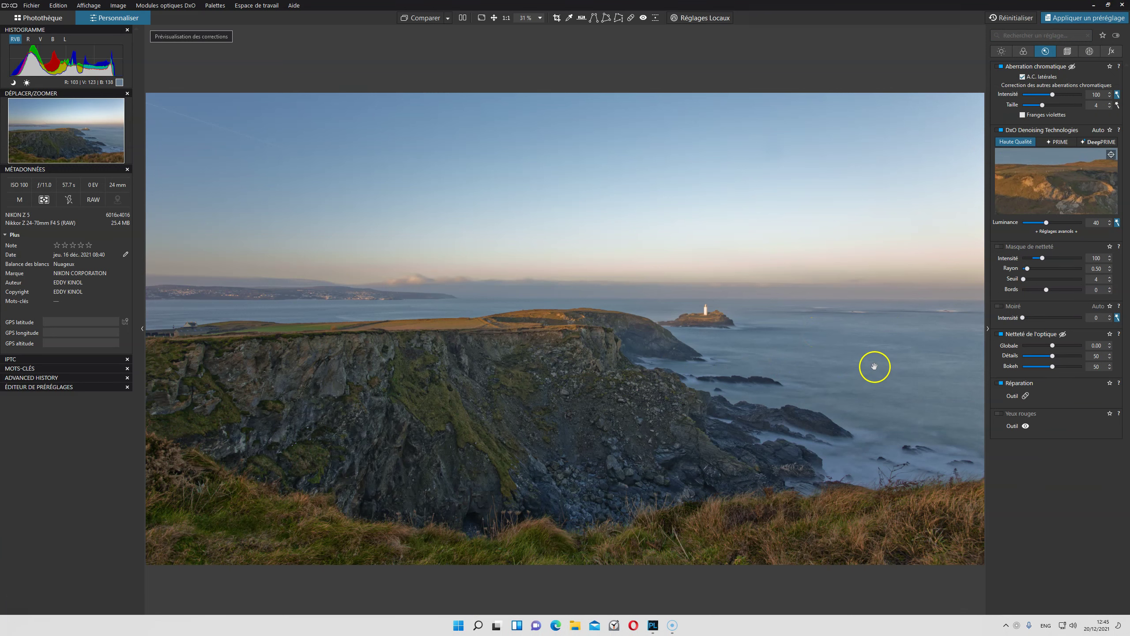
pyautogui.click(478, 413)
pyautogui.moveTo(765, 414); pyautogui.dragTo(691, 394)
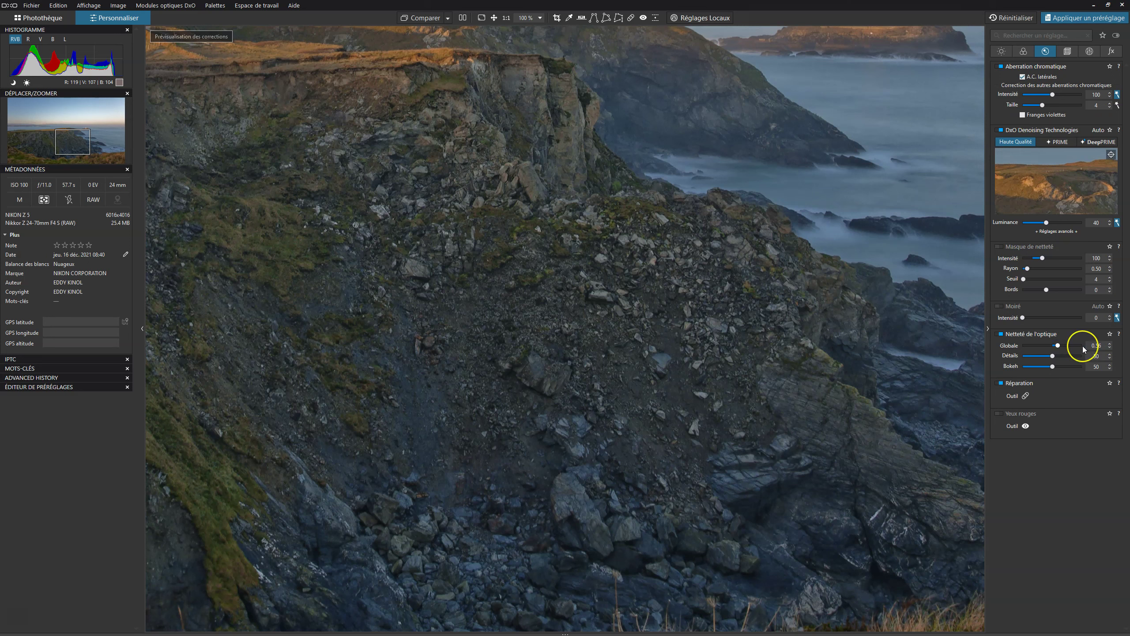
pyautogui.click(1053, 356)
pyautogui.click(1092, 356)
pyautogui.click(1095, 356)
pyautogui.press('Return')
pyautogui.click(610, 299)
pyautogui.click(610, 299)
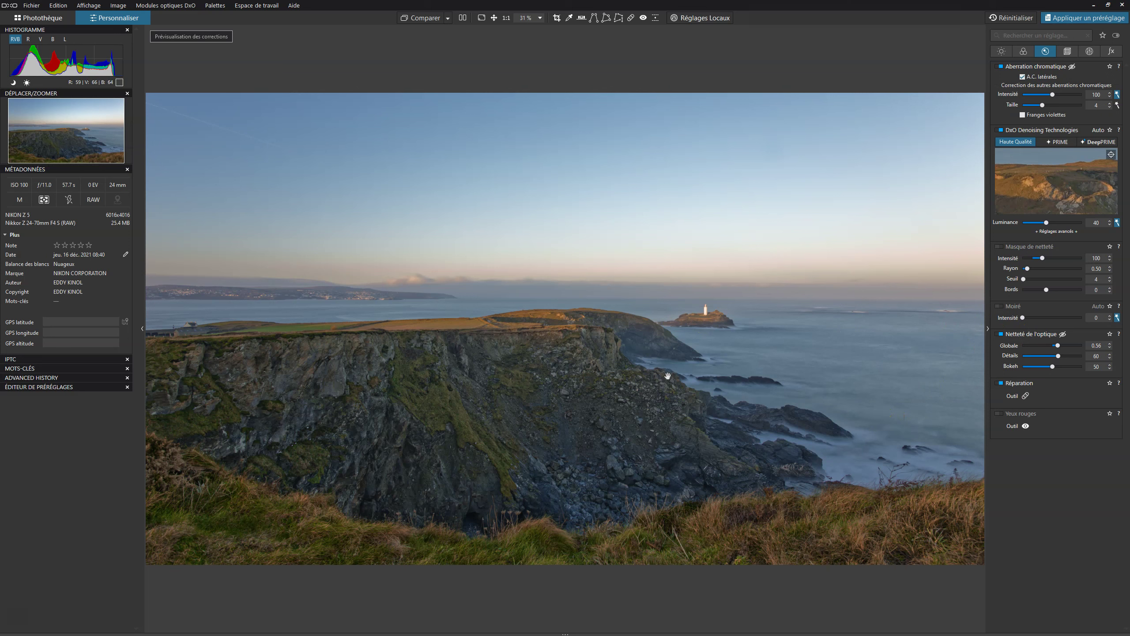
# Step: Place a local-adjustment control point on the shadowed left part of the cliff, adjusting its position and enlarging its area of effect
pyautogui.click(691, 18)
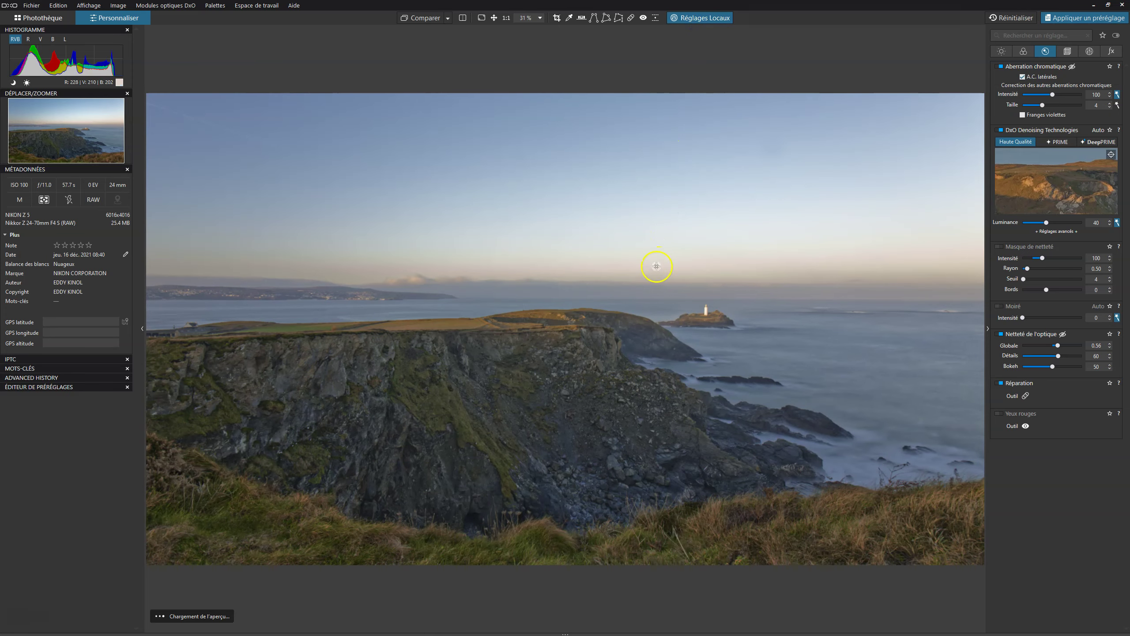
pyautogui.rightClick(622, 245)
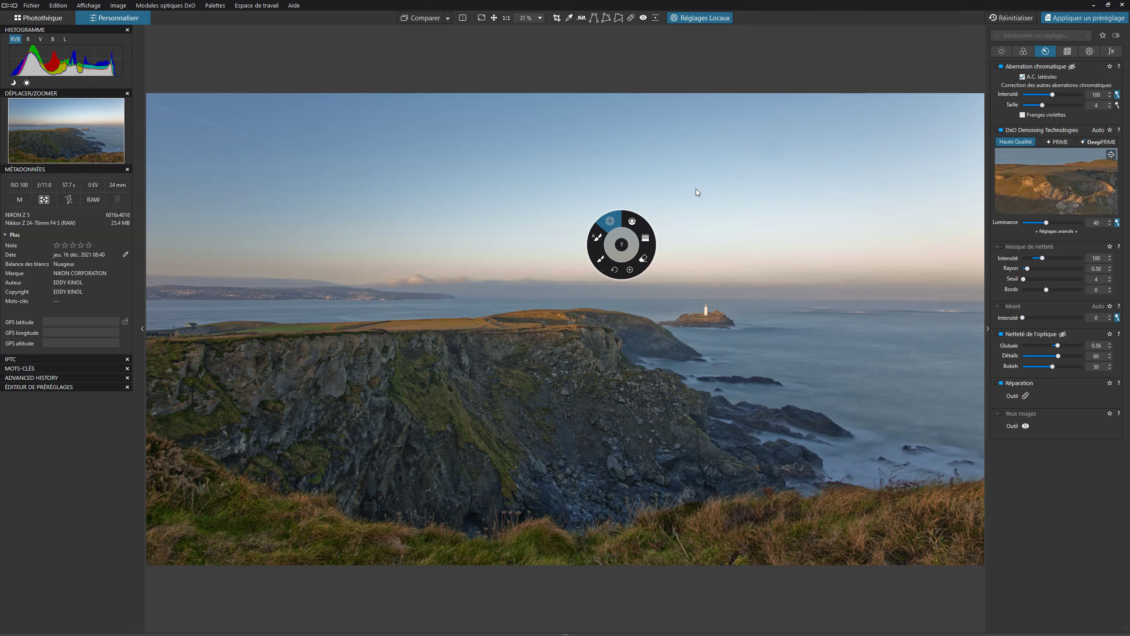
pyautogui.click(351, 369)
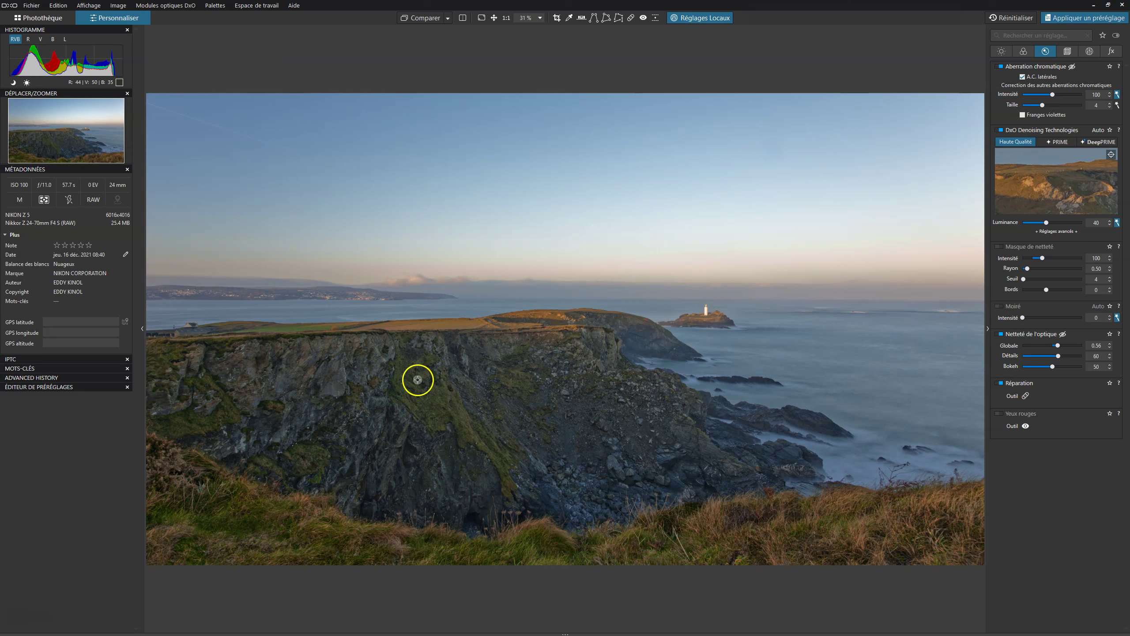
pyautogui.click(325, 410)
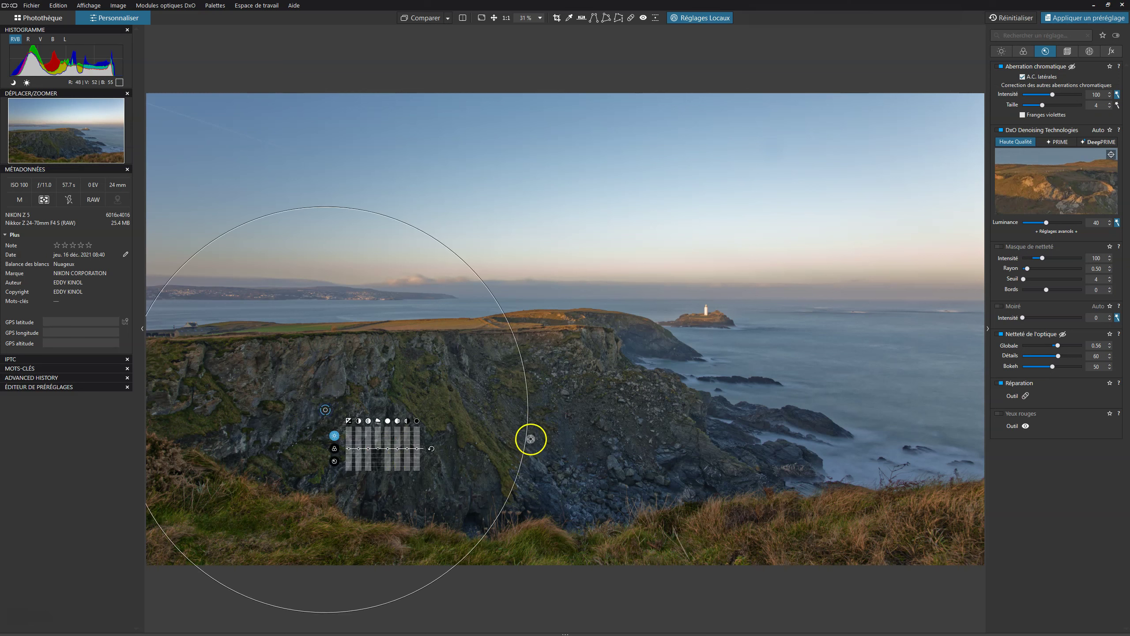
pyautogui.moveTo(525, 439); pyautogui.dragTo(463, 448)
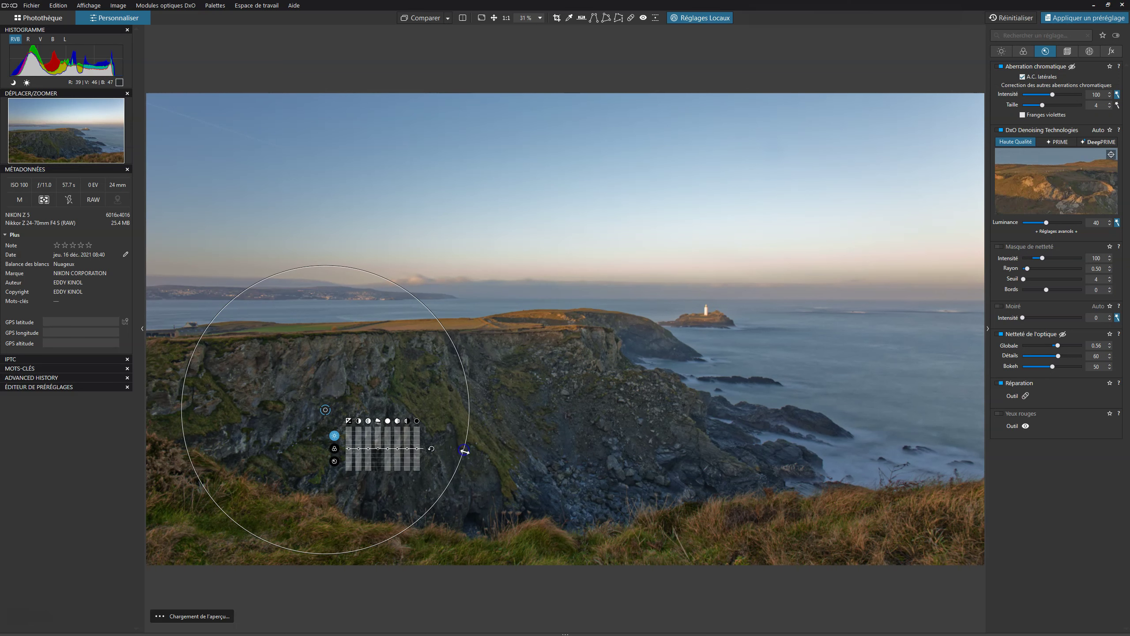
pyautogui.click(321, 409)
pyautogui.moveTo(322, 411); pyautogui.dragTo(341, 418)
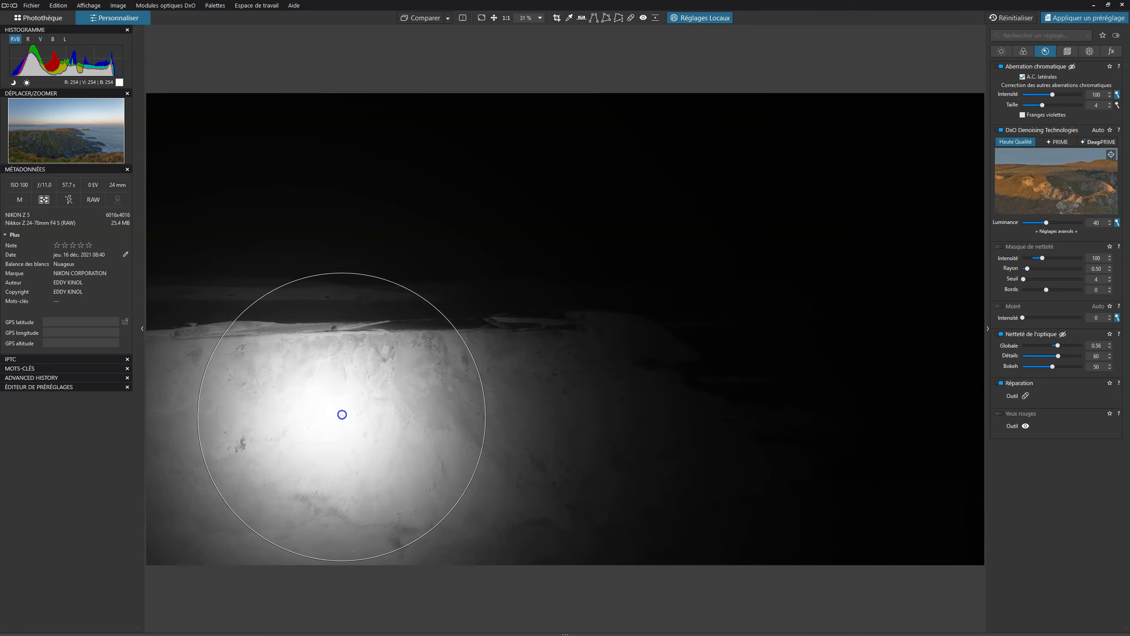
pyautogui.moveTo(479, 374); pyautogui.dragTo(525, 356)
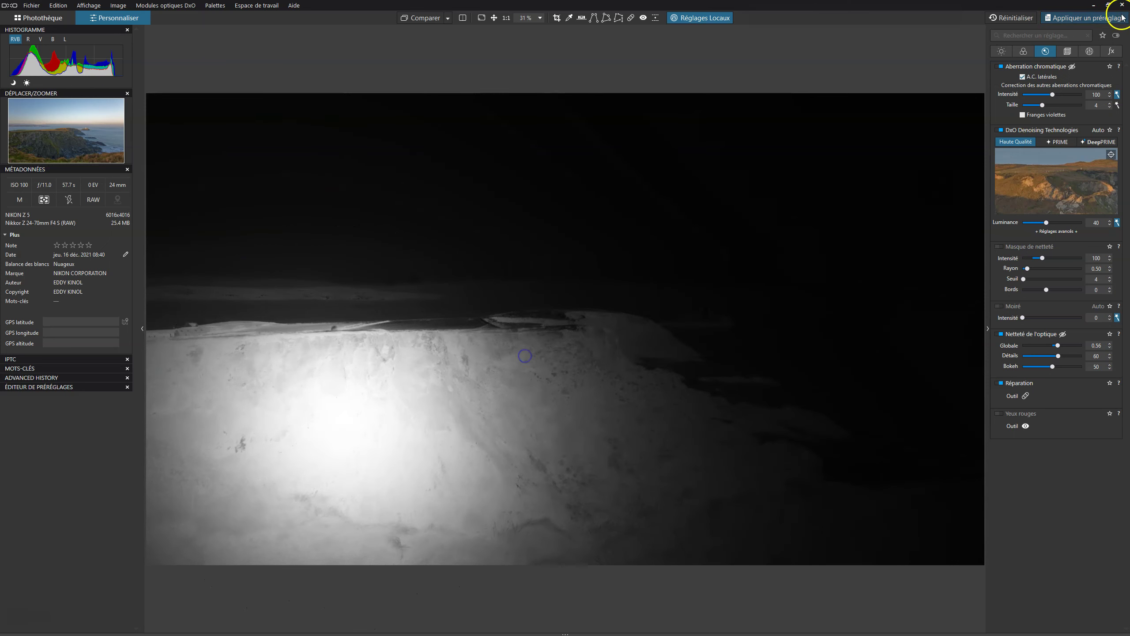
# Step: Set the control point's mask selectivity to 69 for Chroma and 90 for Luma
pyautogui.click(1089, 51)
pyautogui.moveTo(1053, 112)
pyautogui.mouseDown()
pyautogui.moveTo(1083, 112)
pyautogui.moveTo(1068, 95)
pyautogui.mouseUp()
pyautogui.click(1054, 99)
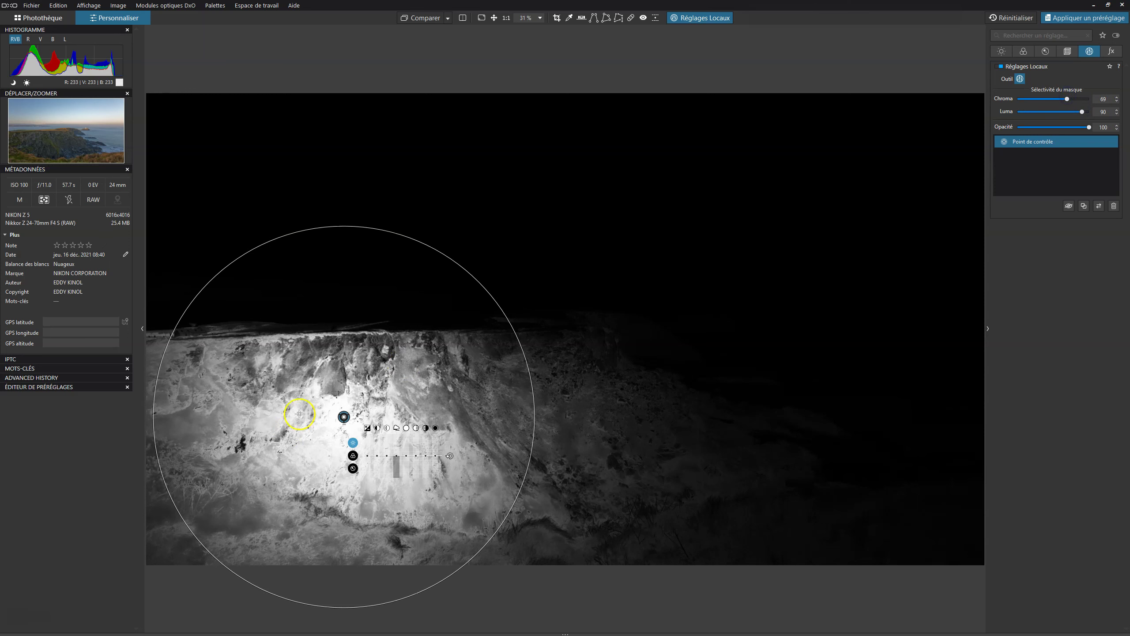
# Step: Add two protection points on the middle of the cliff, below and above, then shrink and slightly reposition the main control point
pyautogui.click(598, 370)
pyautogui.moveTo(598, 370); pyautogui.dragTo(538, 527)
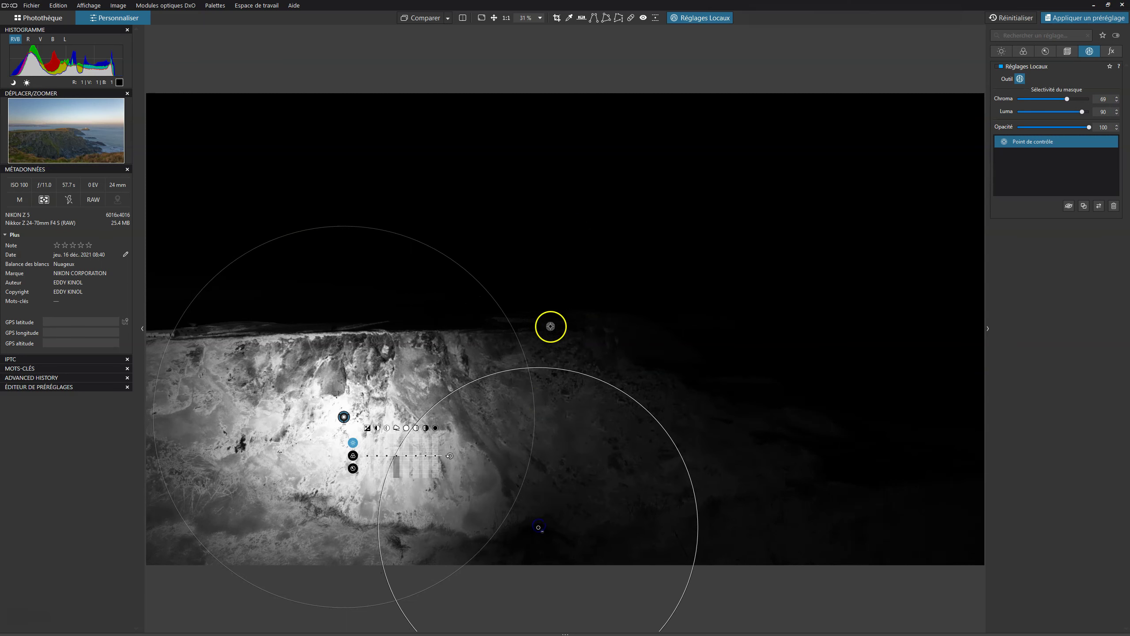
pyautogui.click(552, 357)
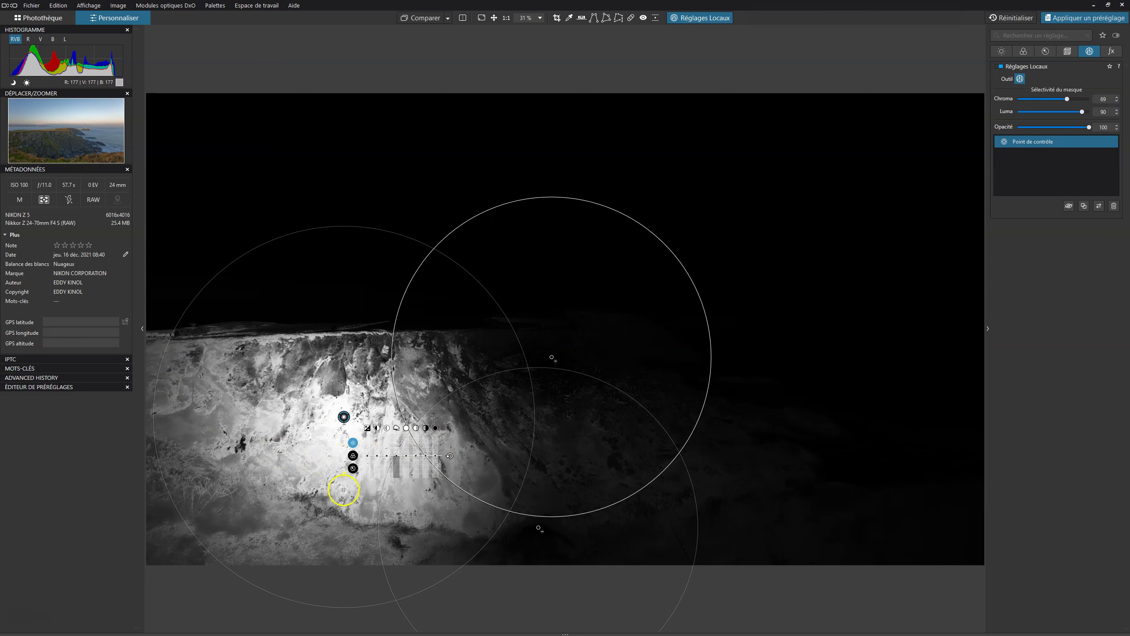
pyautogui.moveTo(238, 254); pyautogui.dragTo(263, 282)
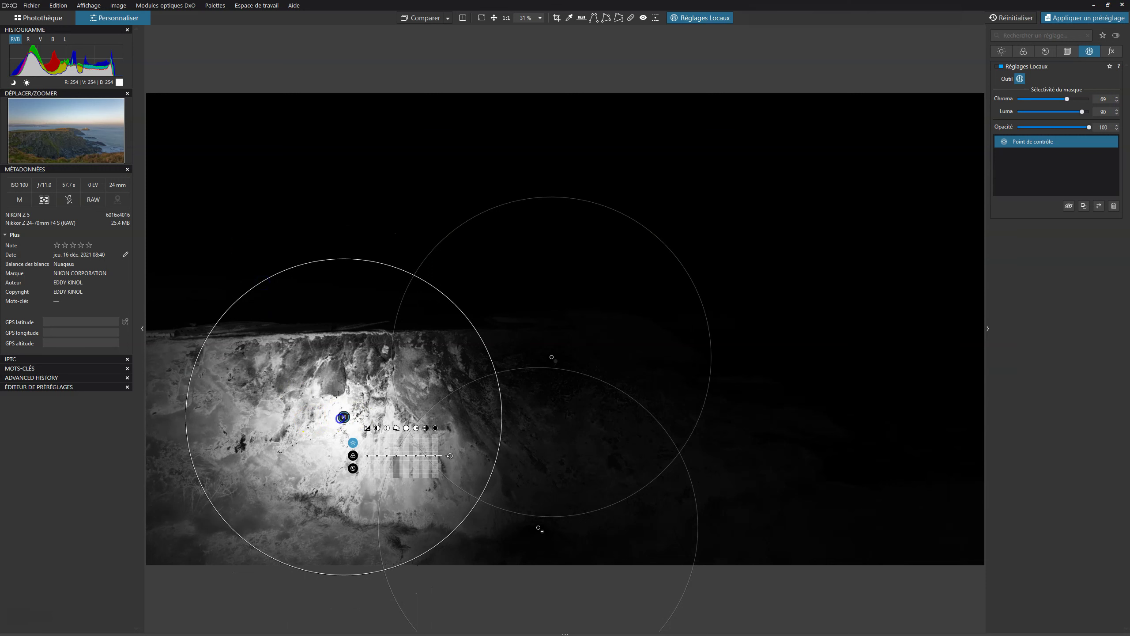
pyautogui.moveTo(340, 420); pyautogui.dragTo(342, 423)
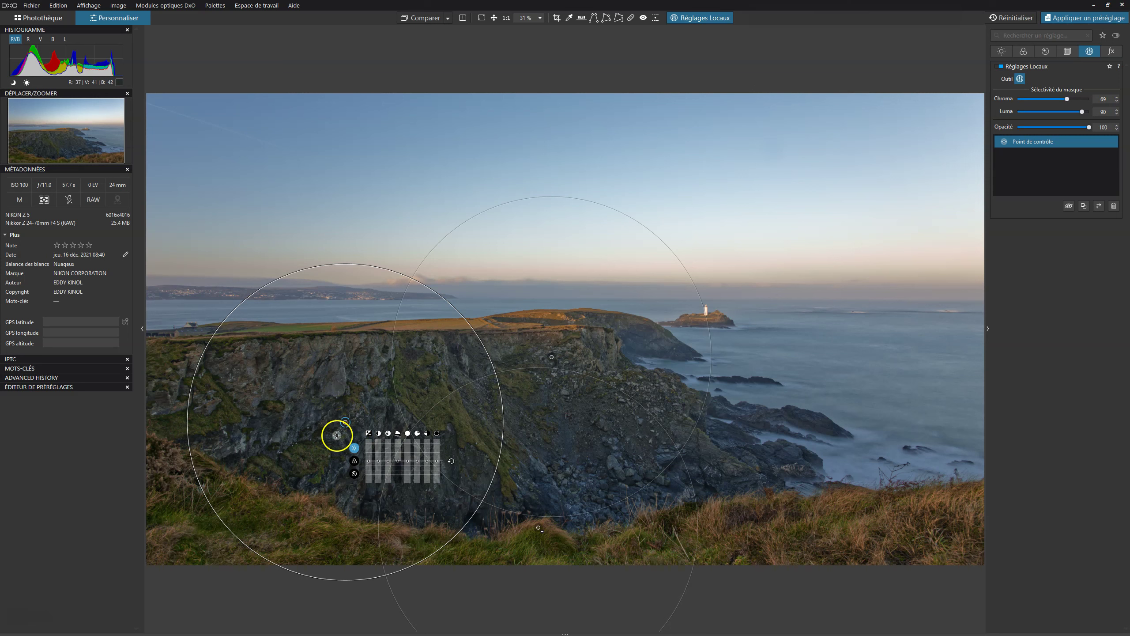
# Step: Raise the ClearView effect, lower the exposure and slightly raise the contrast of the left cliff's control point
pyautogui.moveTo(396, 457); pyautogui.dragTo(382, 463)
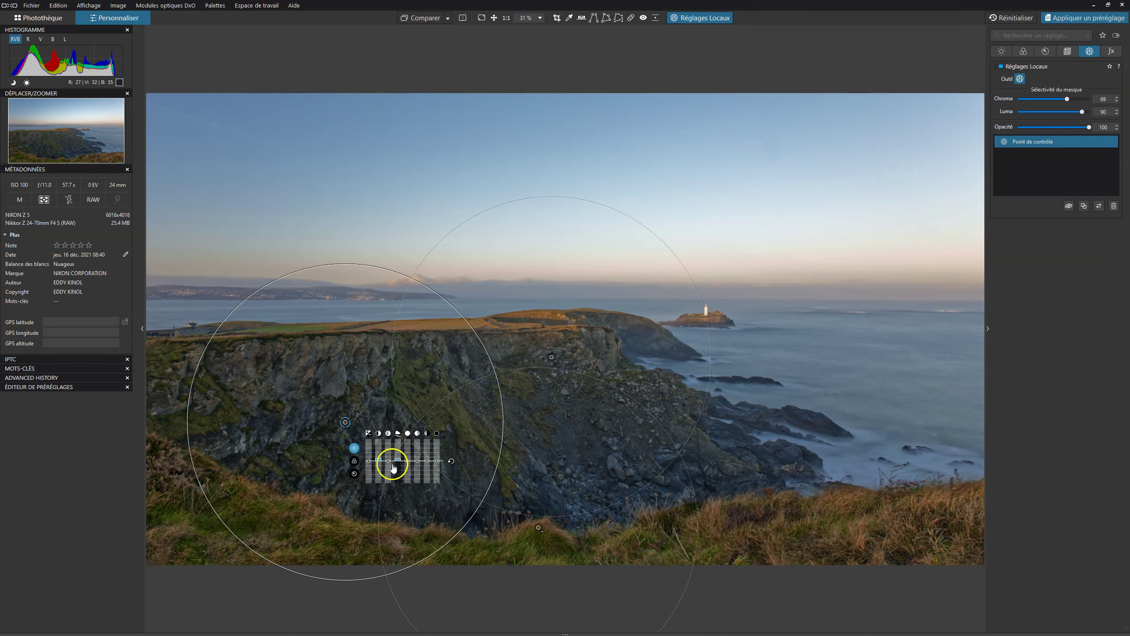
pyautogui.moveTo(369, 463); pyautogui.dragTo(386, 447)
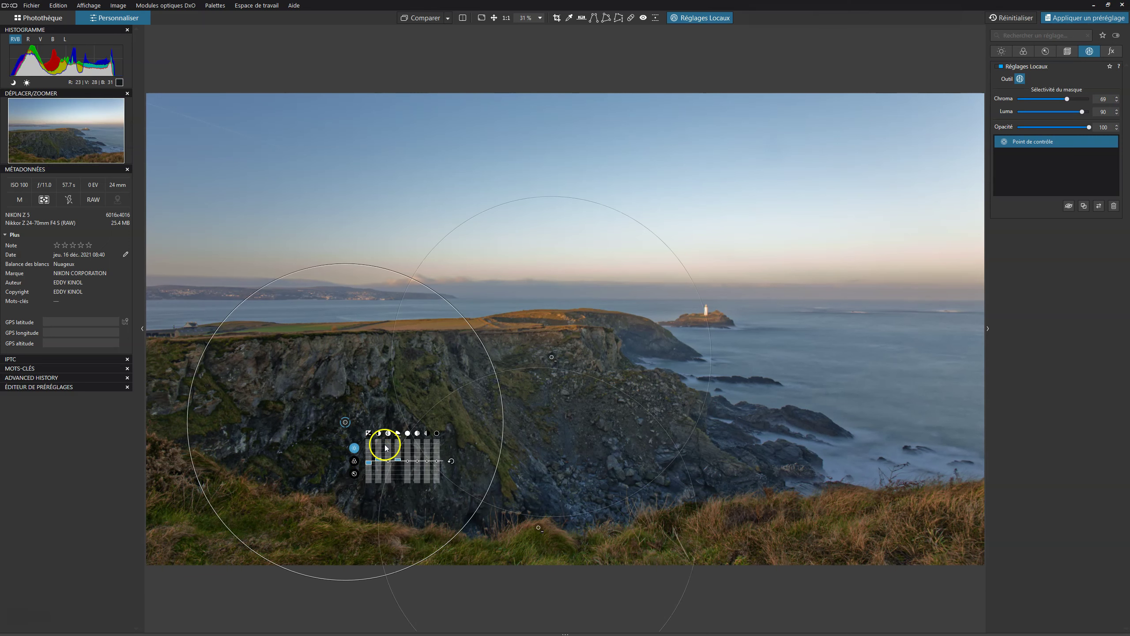
# Step: Create a new mask with a control point on the centre-right of the cliff and slightly lower its exposure
pyautogui.press('space')
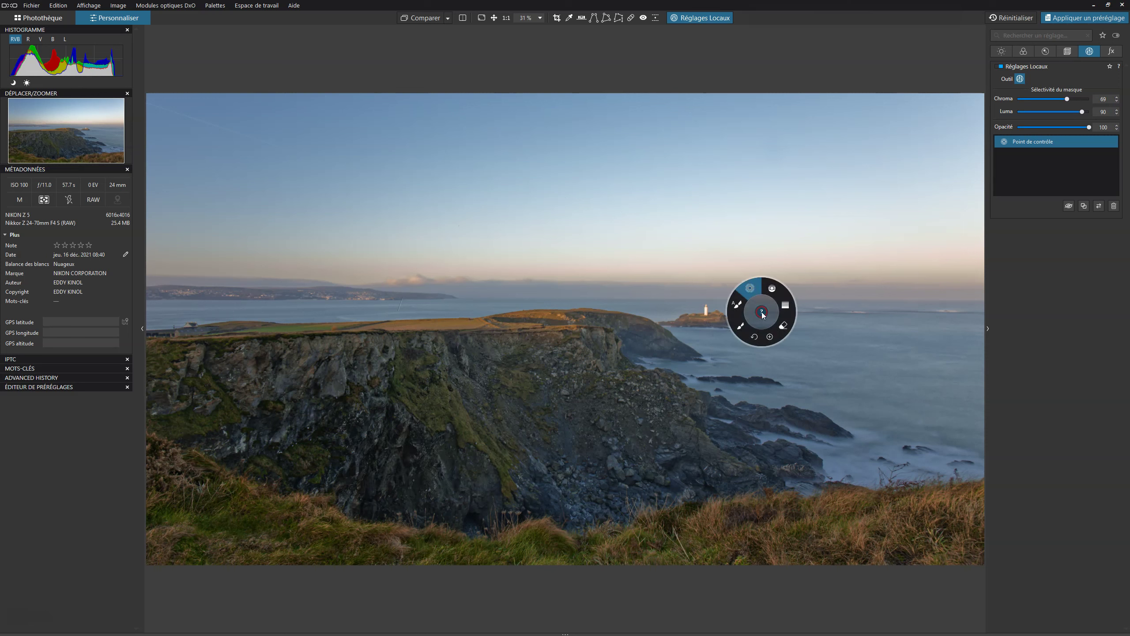
pyautogui.click(782, 341)
pyautogui.moveTo(651, 381); pyautogui.dragTo(567, 429)
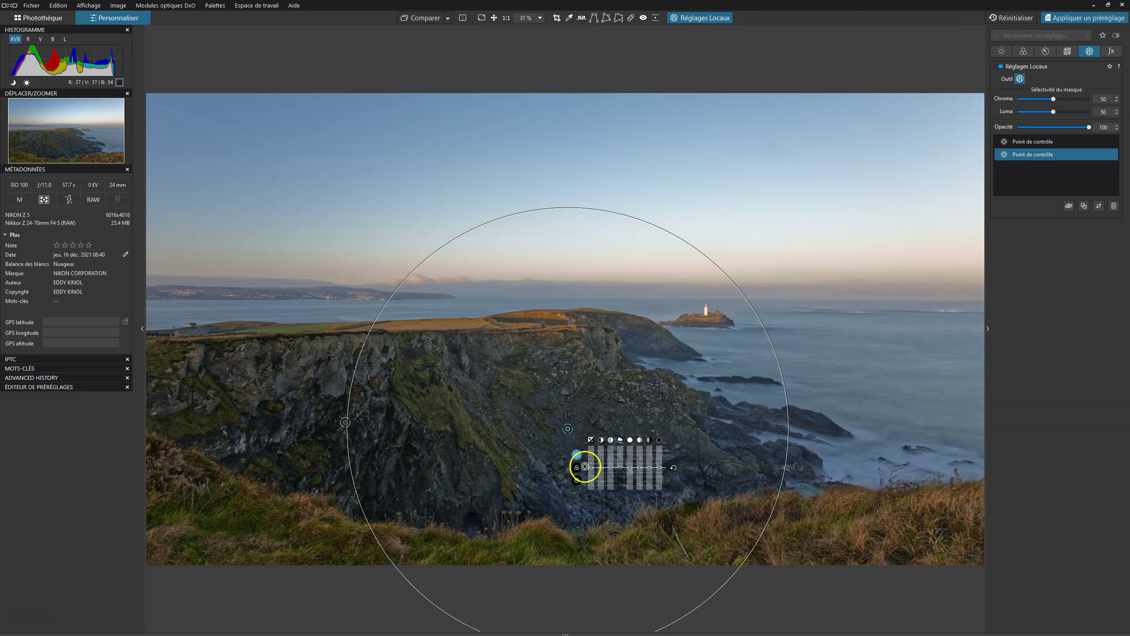
pyautogui.moveTo(591, 469); pyautogui.dragTo(591, 475)
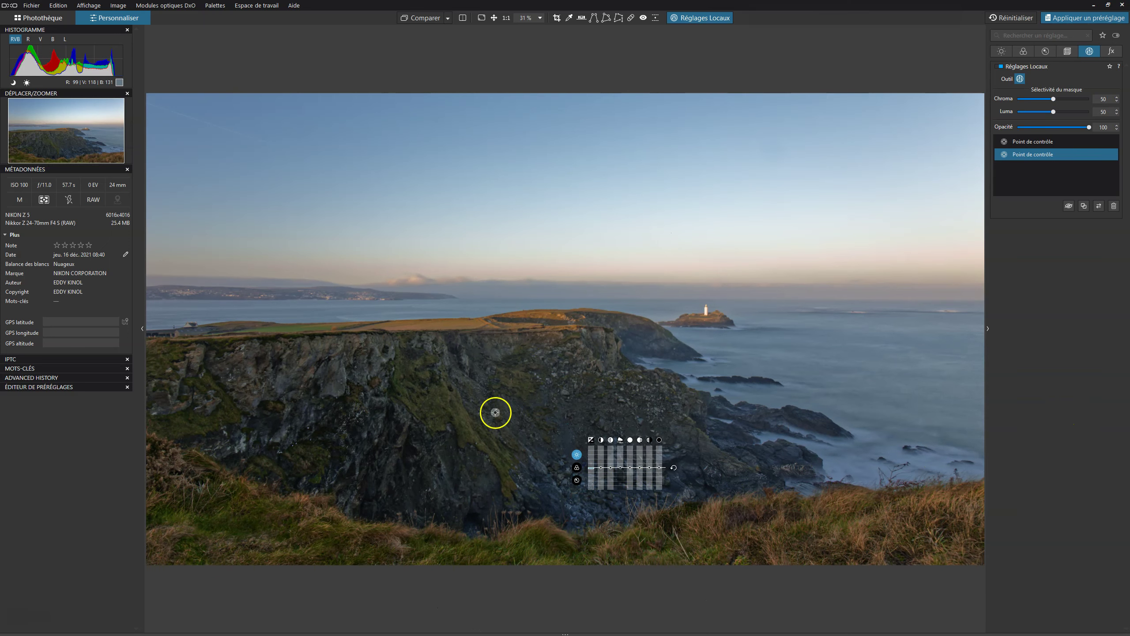
# Step: Fine-tune the exposure and contrast of the left cliff's control point
pyautogui.click(346, 423)
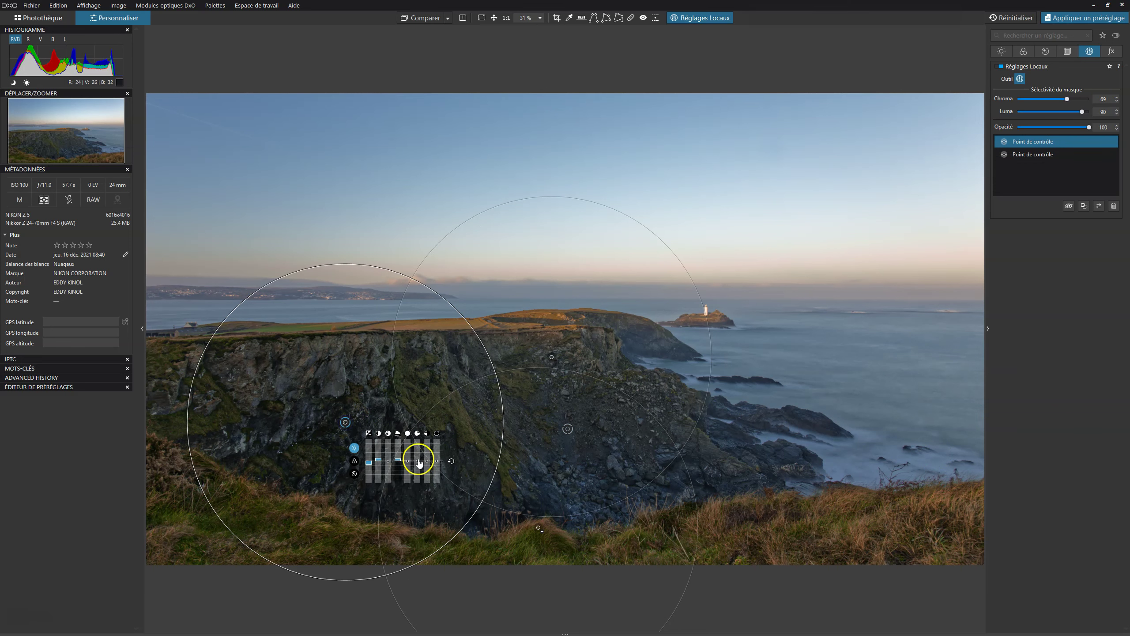
pyautogui.moveTo(371, 465)
pyautogui.moveTo(371, 468)
pyautogui.mouseDown()
pyautogui.moveTo(399, 464)
pyautogui.moveTo(378, 460)
pyautogui.mouseUp()
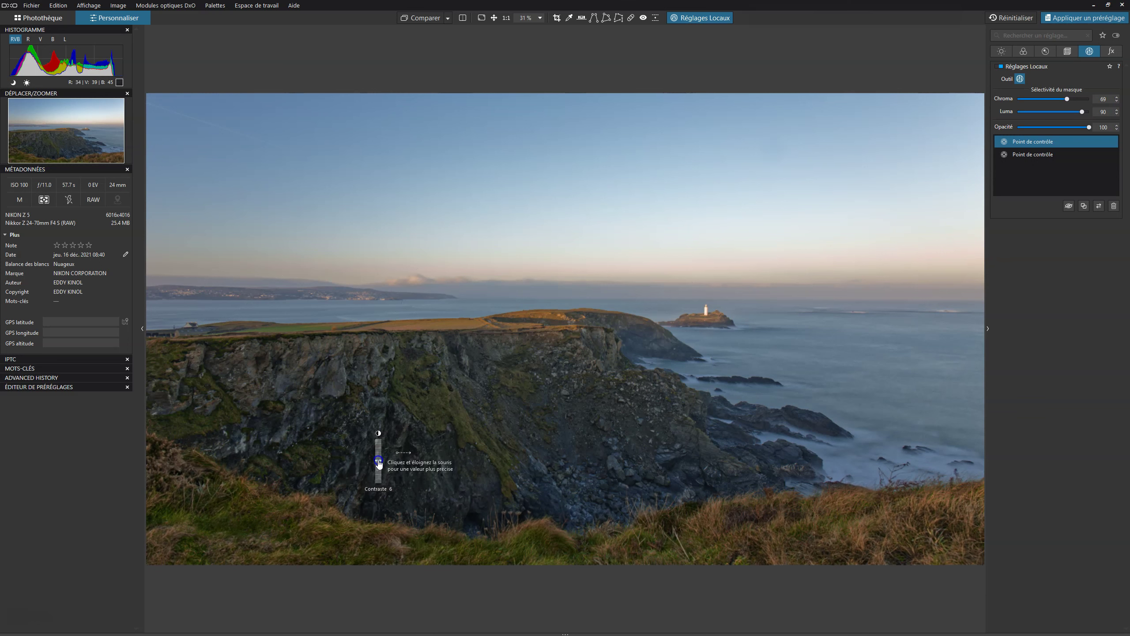
pyautogui.moveTo(379, 463); pyautogui.dragTo(378, 462)
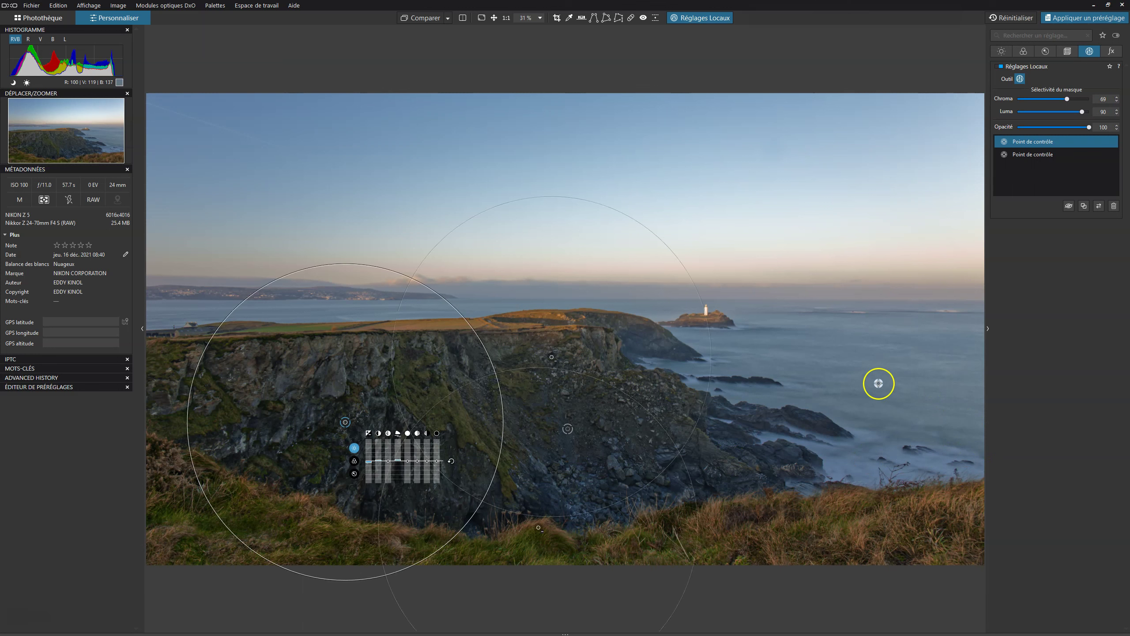
# Step: Hide and show each of the two control point masks in turn to compare their effect on the cliff
pyautogui.click(1069, 206)
pyautogui.click(1069, 206)
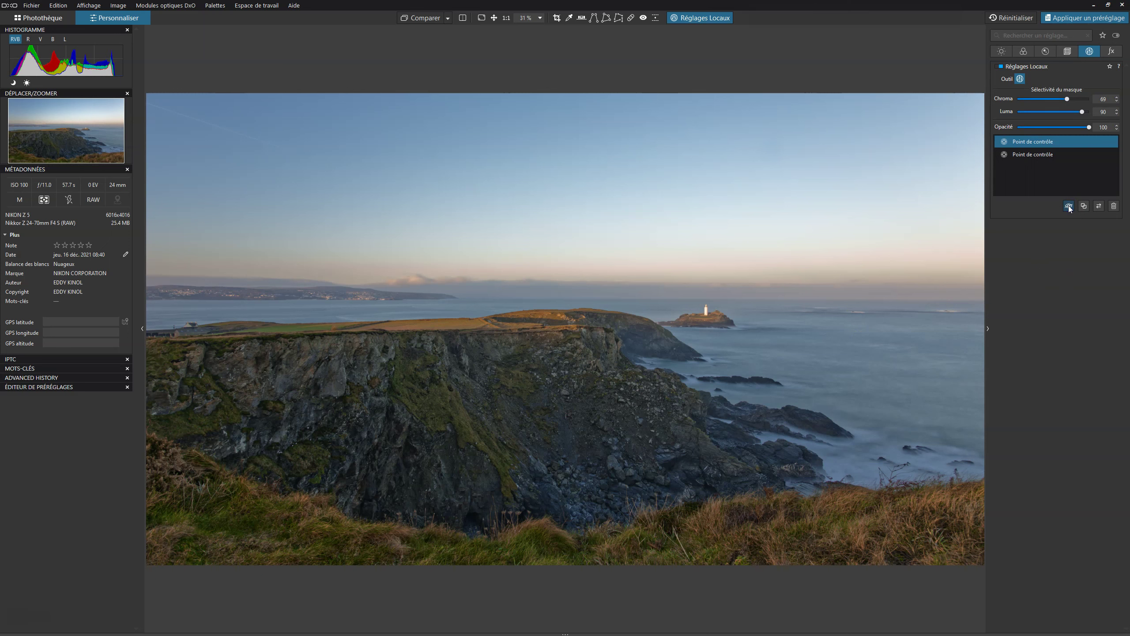
pyautogui.click(1046, 155)
pyautogui.click(1068, 206)
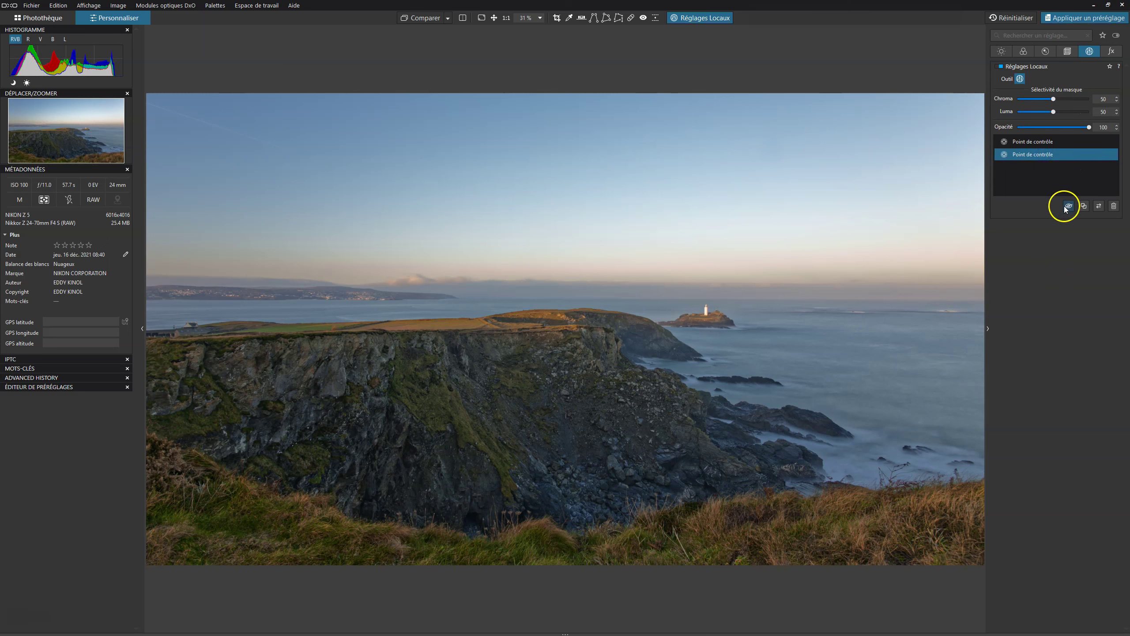
pyautogui.click(1067, 206)
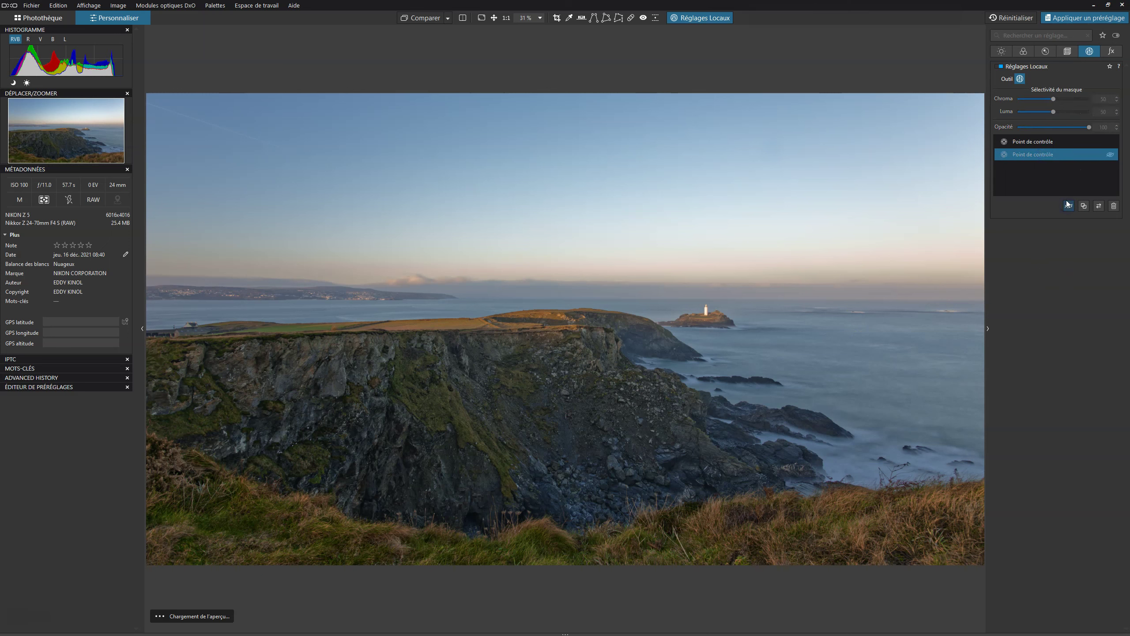
pyautogui.click(1068, 205)
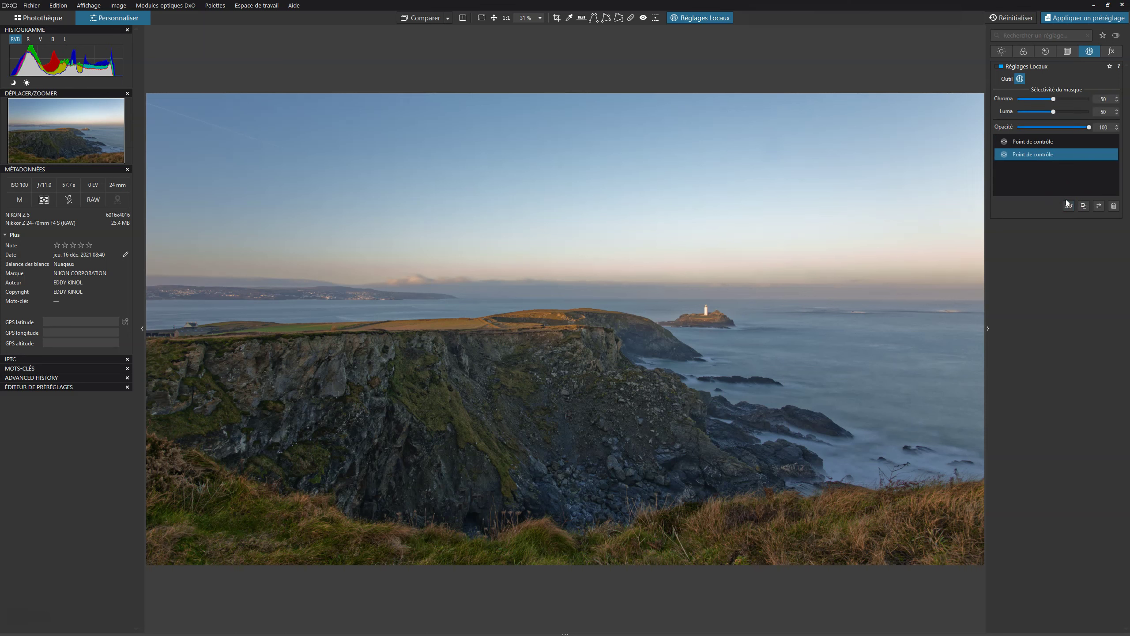
# Step: Set the left cliff control point's exposure to 0.00, slightly lower its highlights, and finish the local adjustments
pyautogui.click(1048, 146)
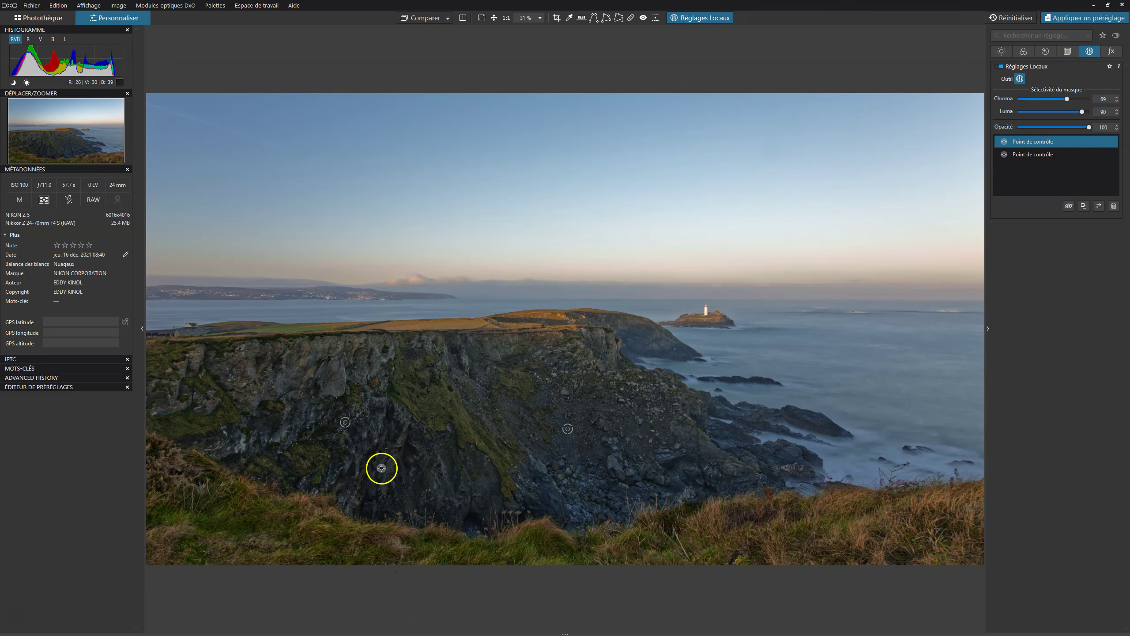
pyautogui.moveTo(345, 427)
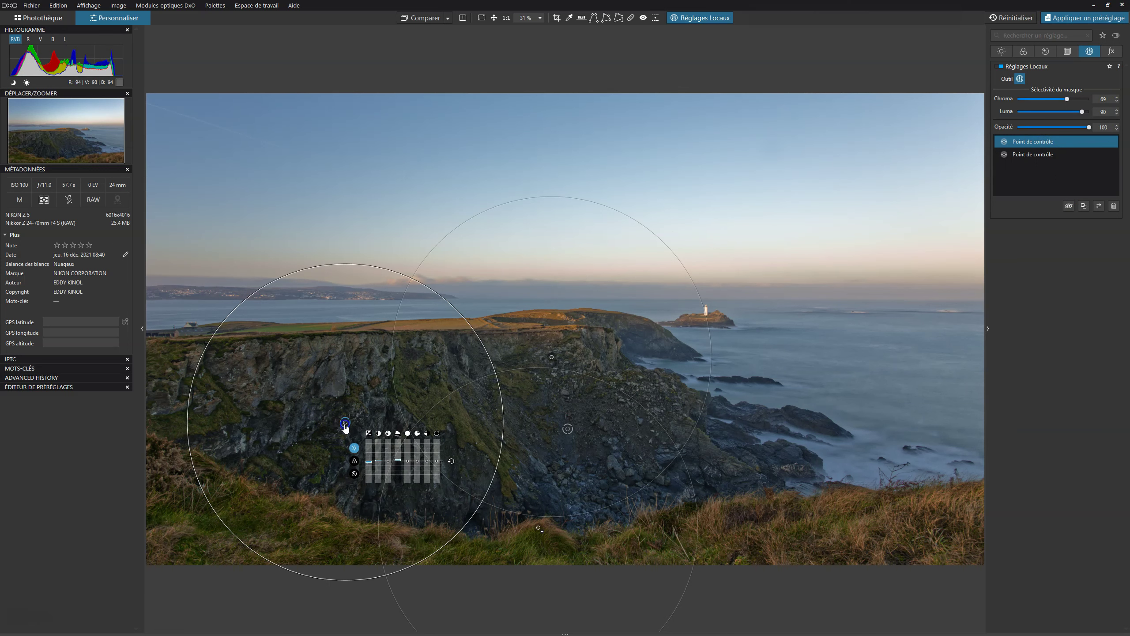
pyautogui.moveTo(399, 462)
pyautogui.moveTo(369, 465); pyautogui.dragTo(371, 461)
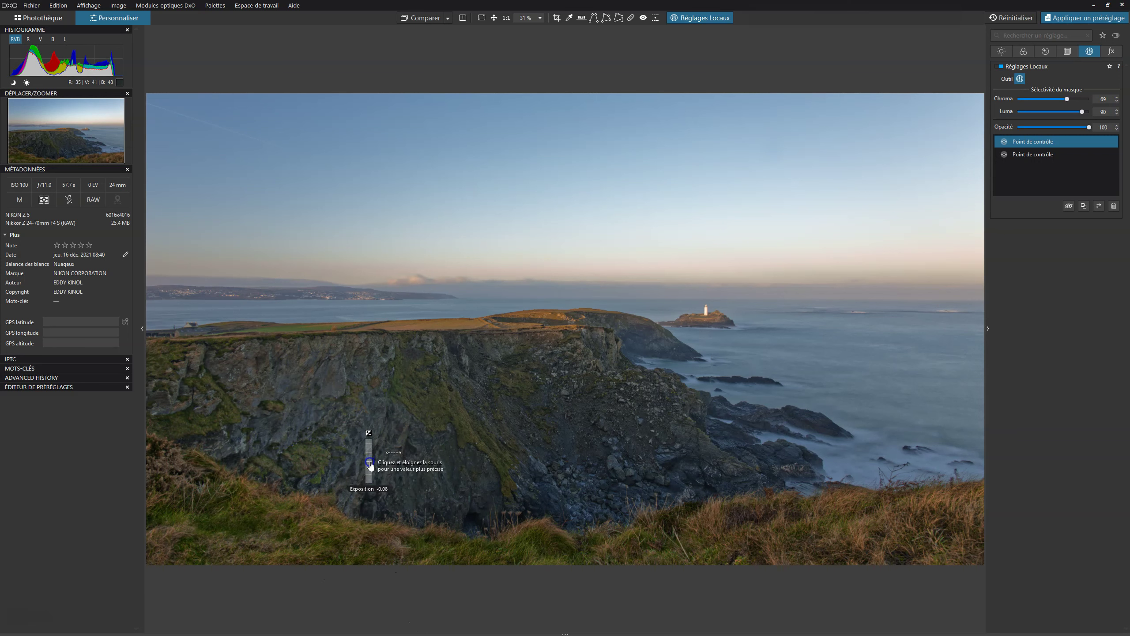
pyautogui.moveTo(371, 464); pyautogui.dragTo(370, 465)
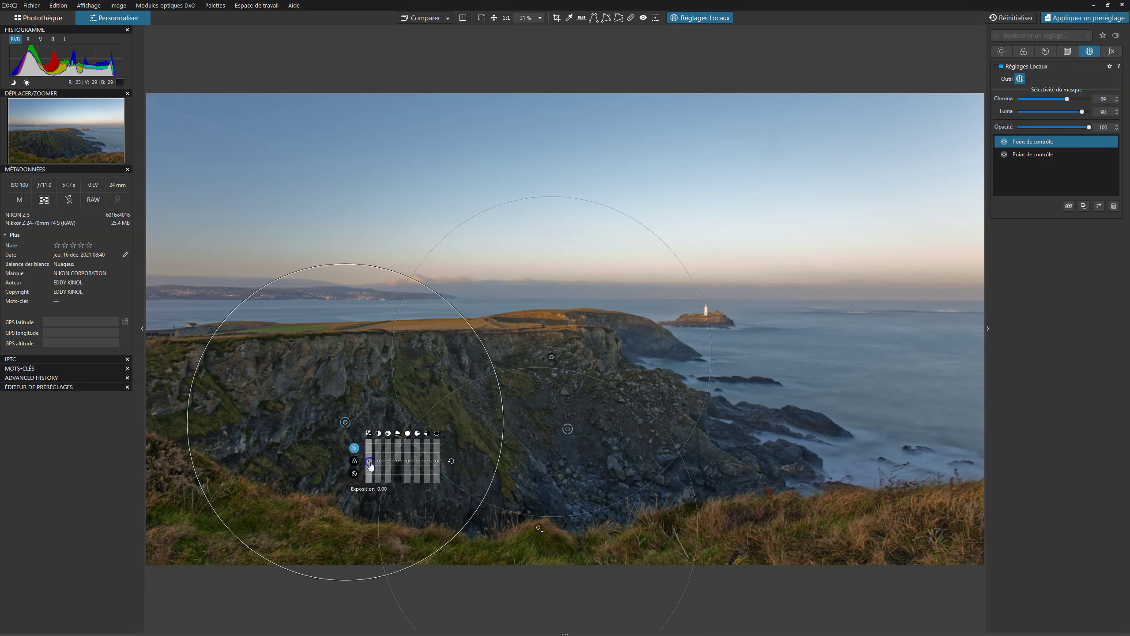
pyautogui.moveTo(409, 461); pyautogui.dragTo(409, 467)
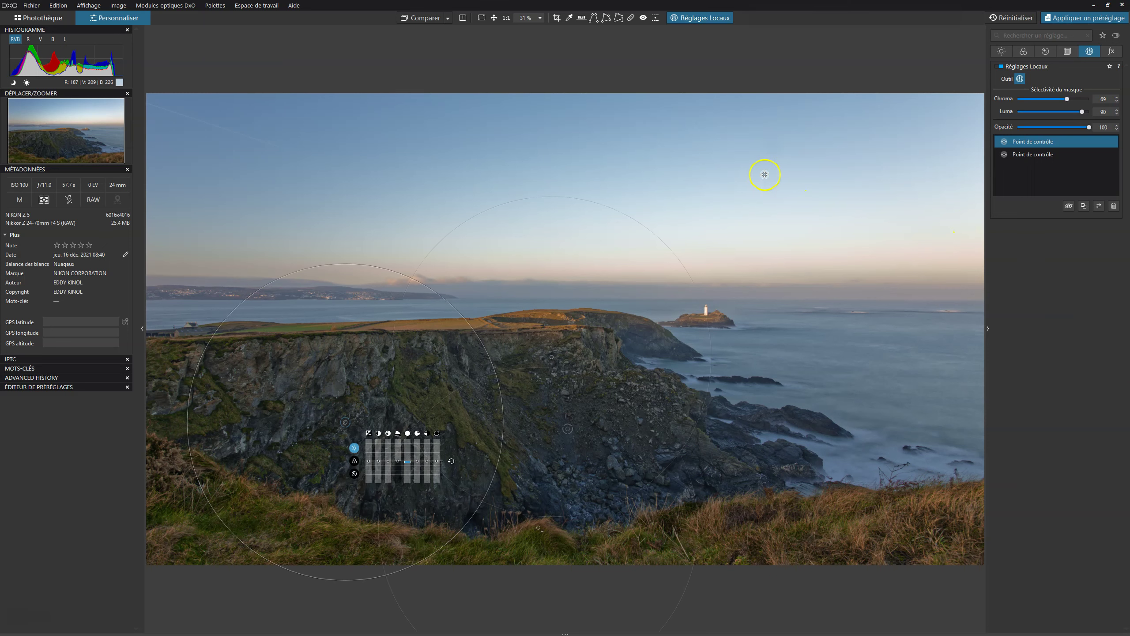
pyautogui.click(705, 19)
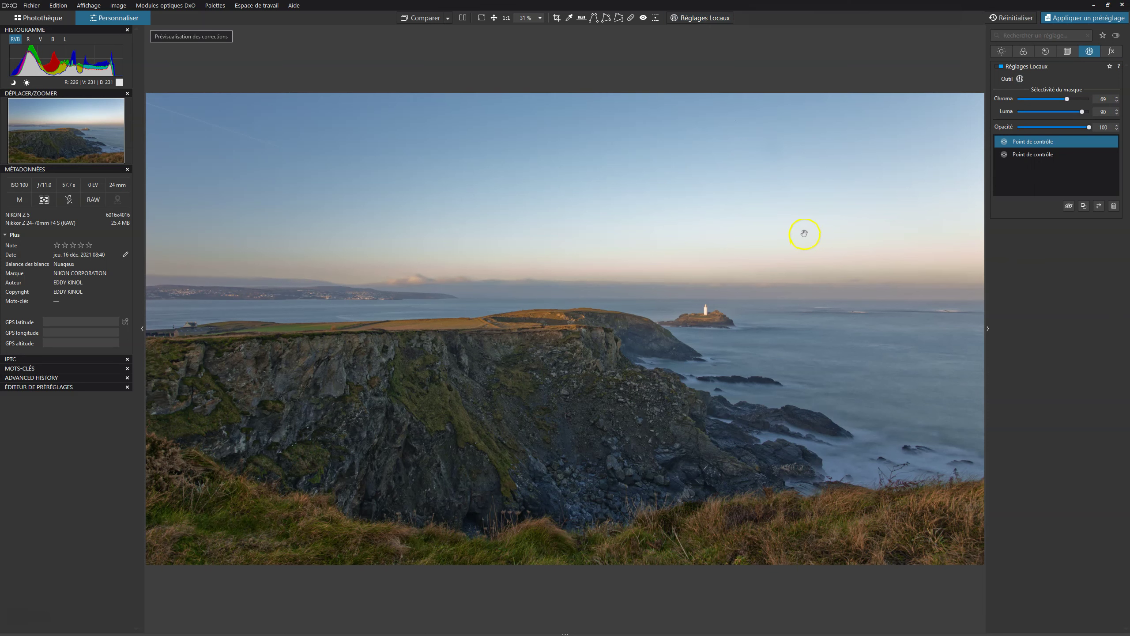
# Step: Remove the dark sensor spot in the sky above the lighthouse in Repair mode, sampling from clean sky just below it
pyautogui.click(781, 162)
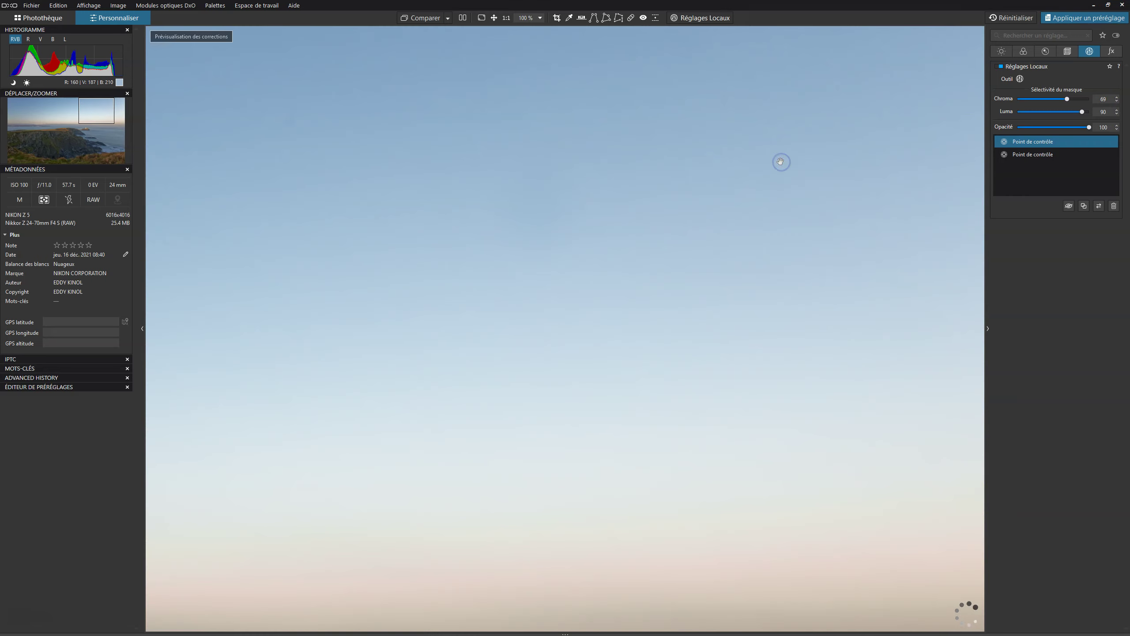
pyautogui.moveTo(780, 162); pyautogui.dragTo(678, 180)
pyautogui.click(679, 179)
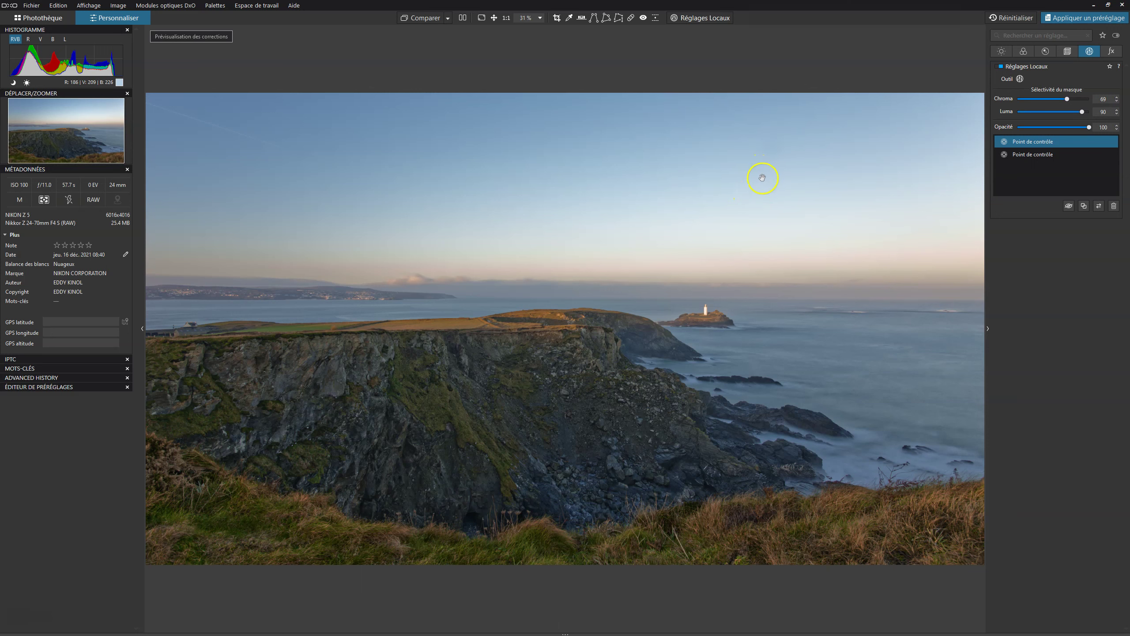
pyautogui.click(629, 18)
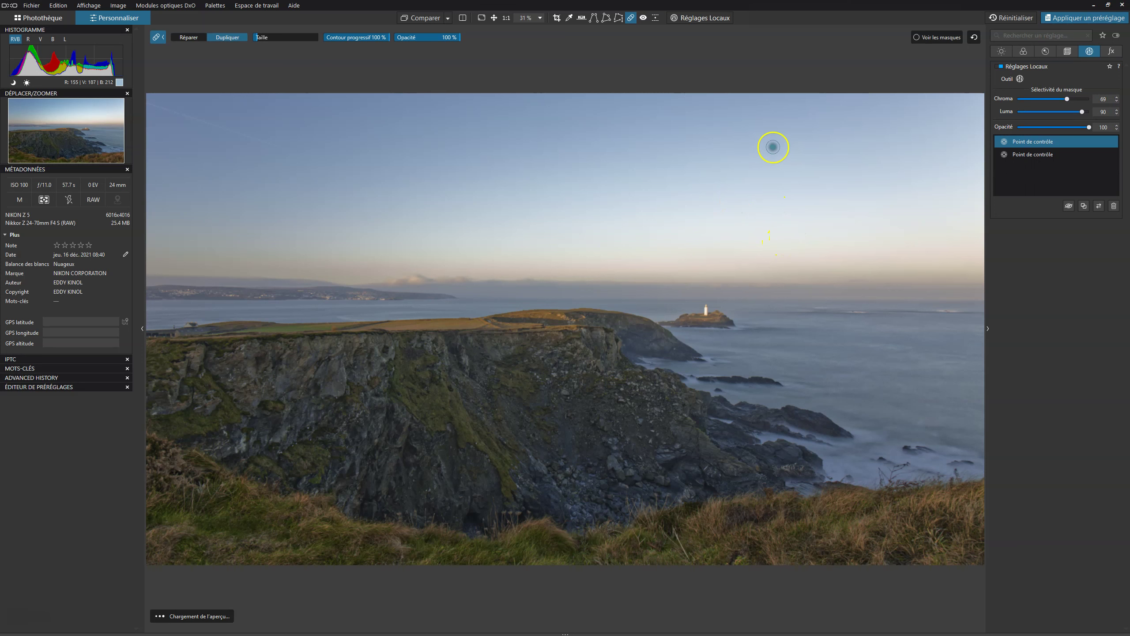
pyautogui.click(188, 37)
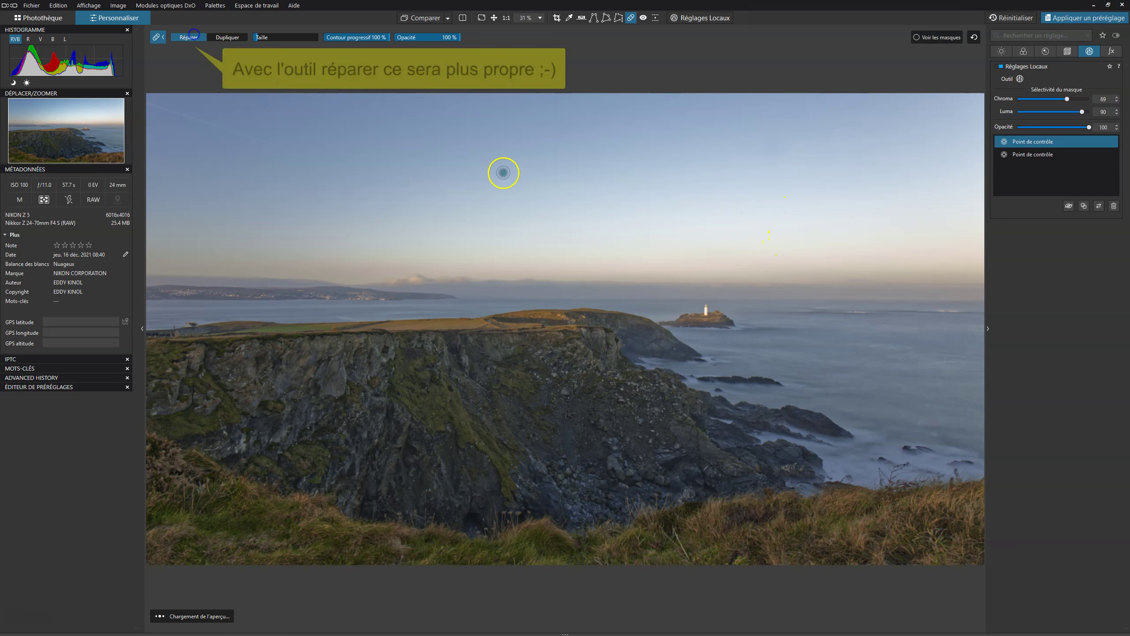
pyautogui.click(775, 150)
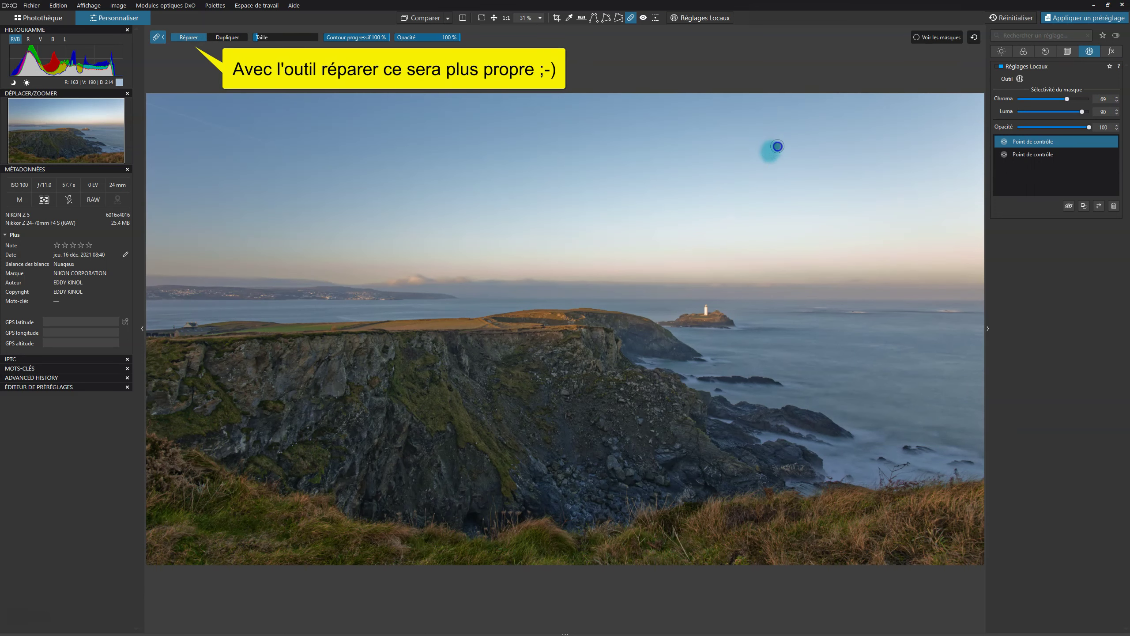
pyautogui.moveTo(779, 148); pyautogui.dragTo(784, 144)
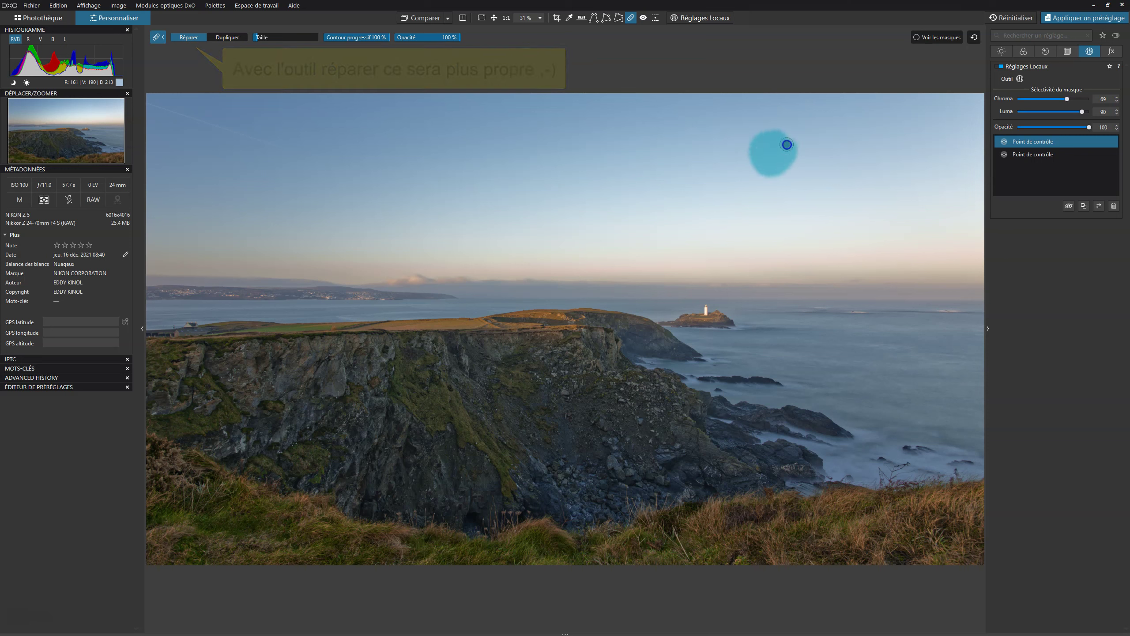
pyautogui.moveTo(791, 225); pyautogui.dragTo(805, 224)
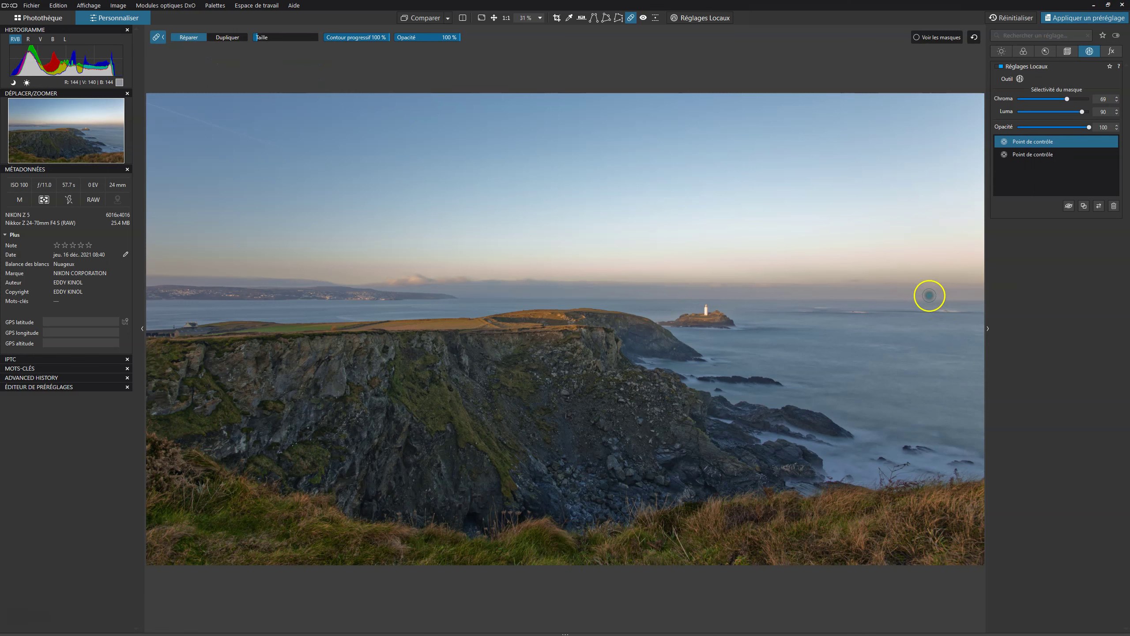
pyautogui.click(631, 17)
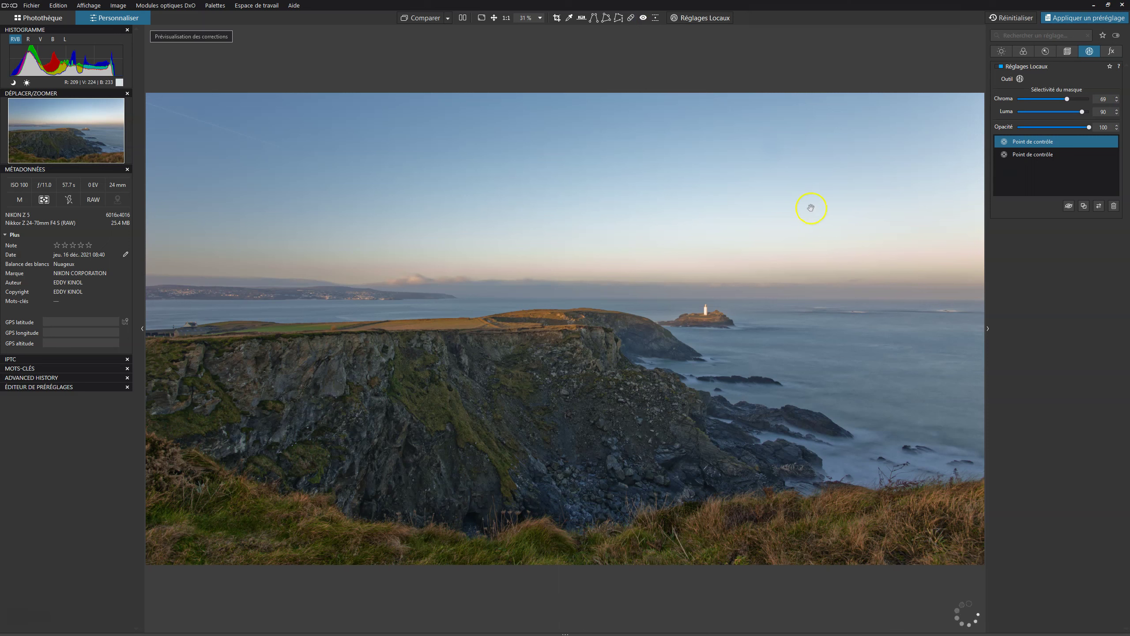
# Step: Examine the repaired sky at 100 % and compare the whole photo with its uncorrected version
pyautogui.click(776, 165)
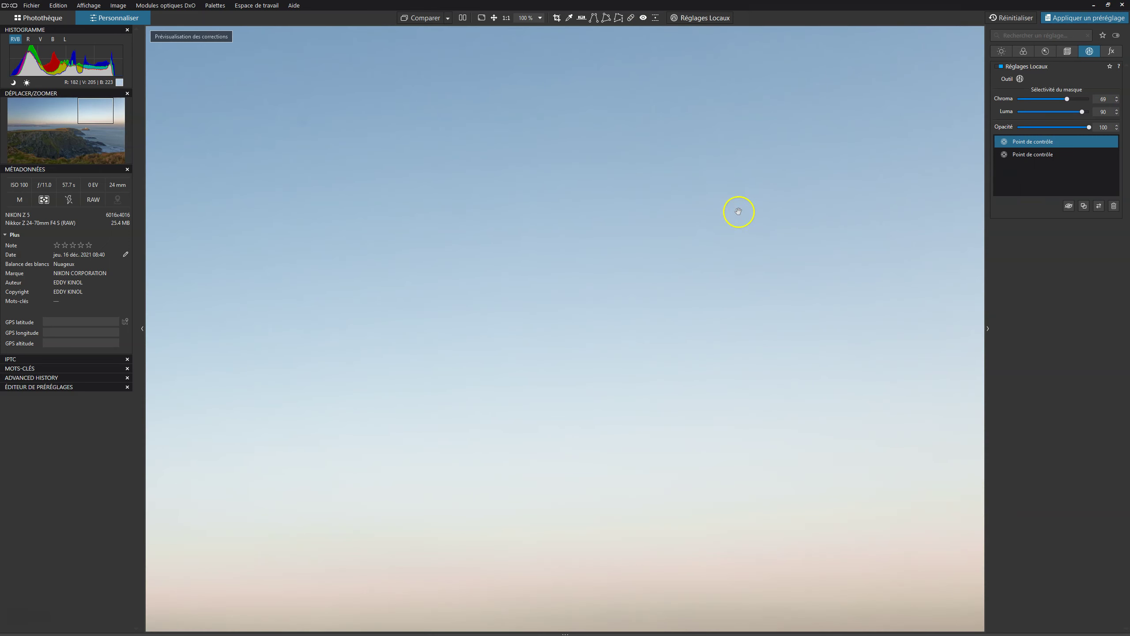
pyautogui.click(721, 197)
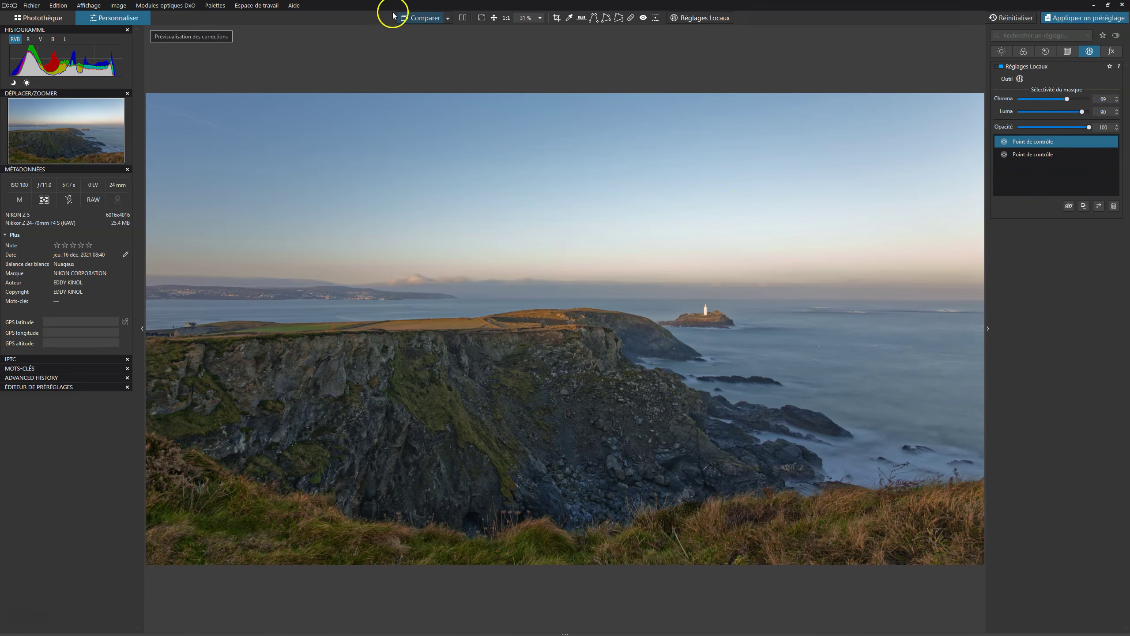
pyautogui.click(414, 19)
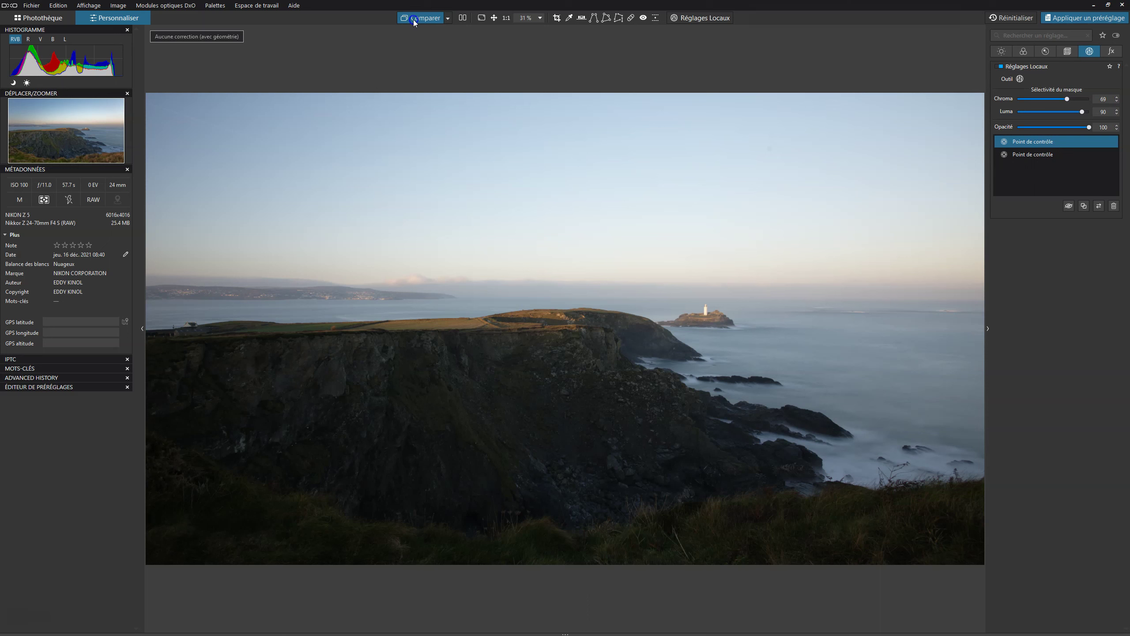
pyautogui.click(414, 19)
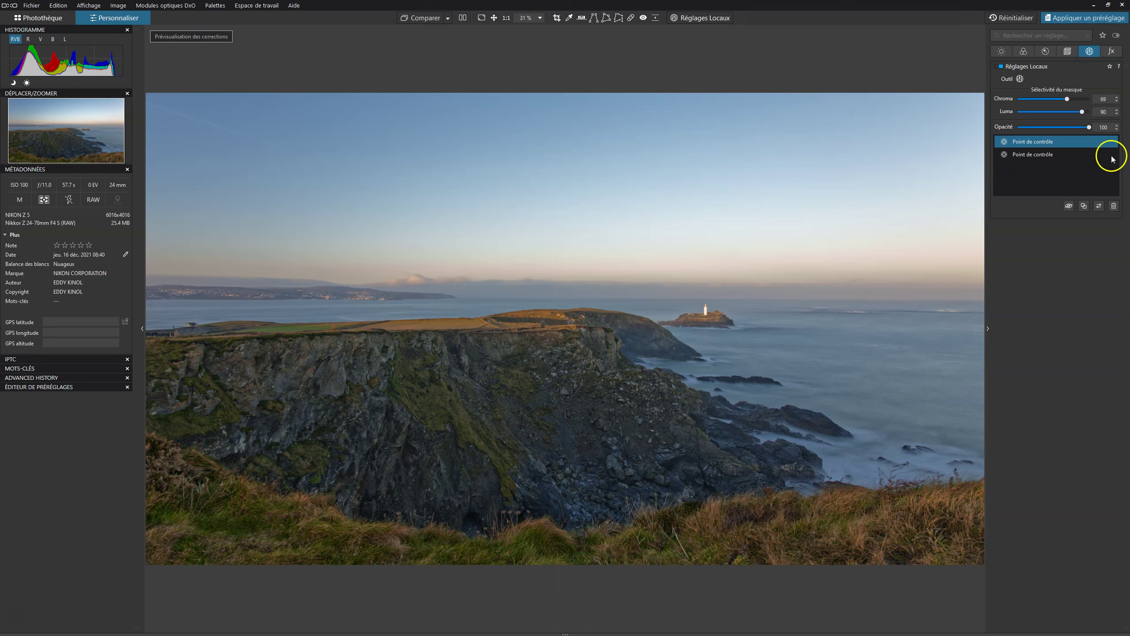
# Step: In the selective tone settings, set the shadows to 18 and the highlights to -34
pyautogui.click(1000, 51)
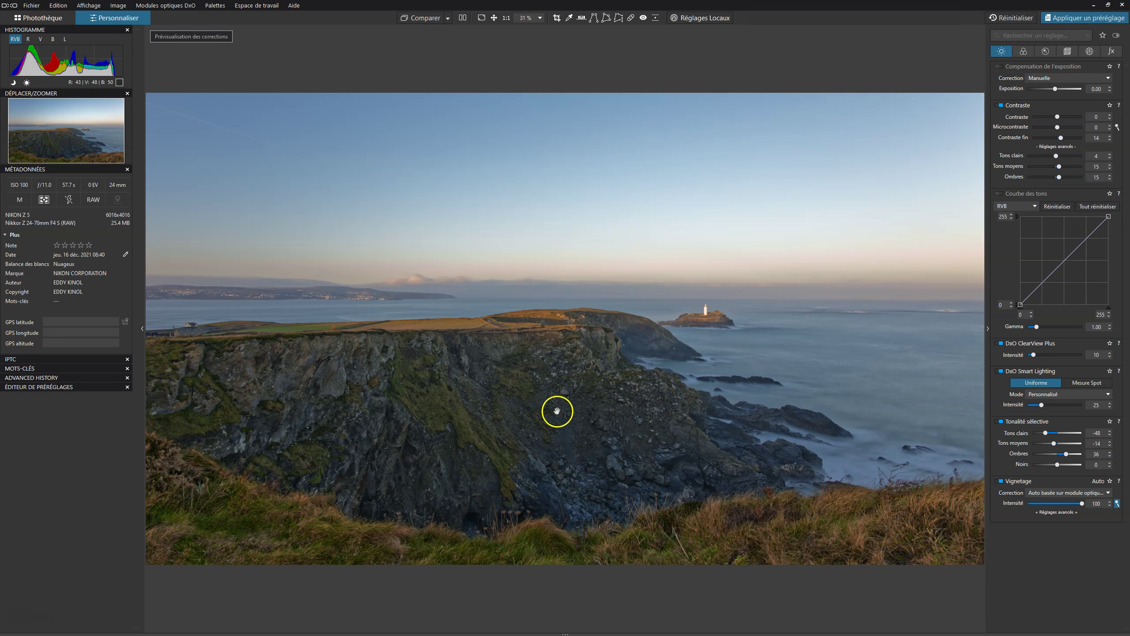
pyautogui.moveTo(1067, 457); pyautogui.dragTo(1062, 456)
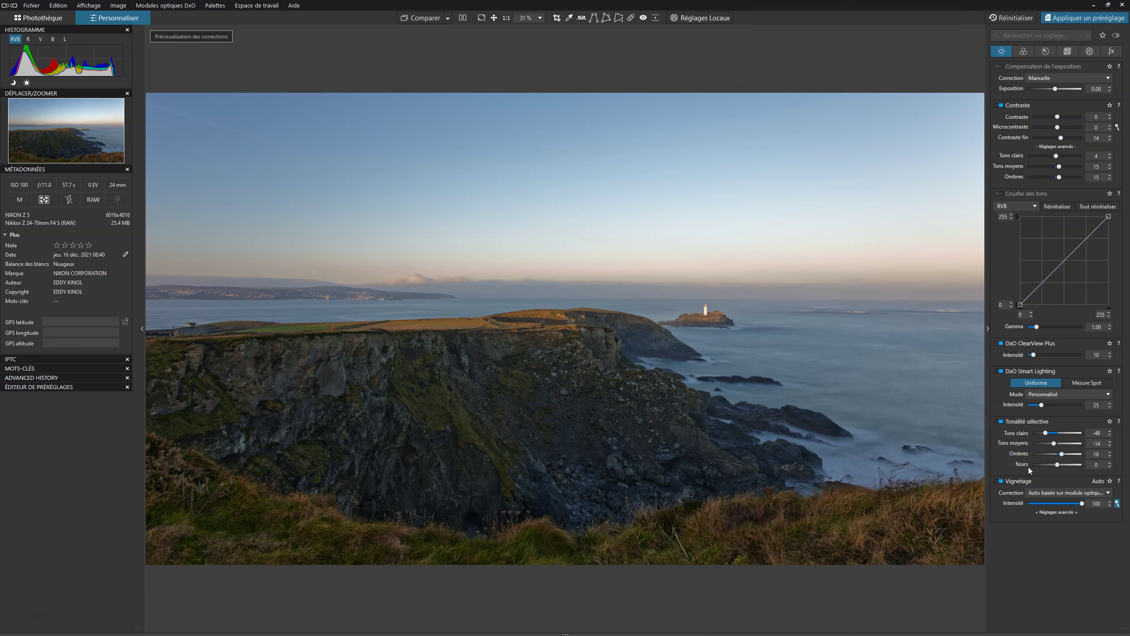
pyautogui.moveTo(1044, 432); pyautogui.dragTo(1047, 433)
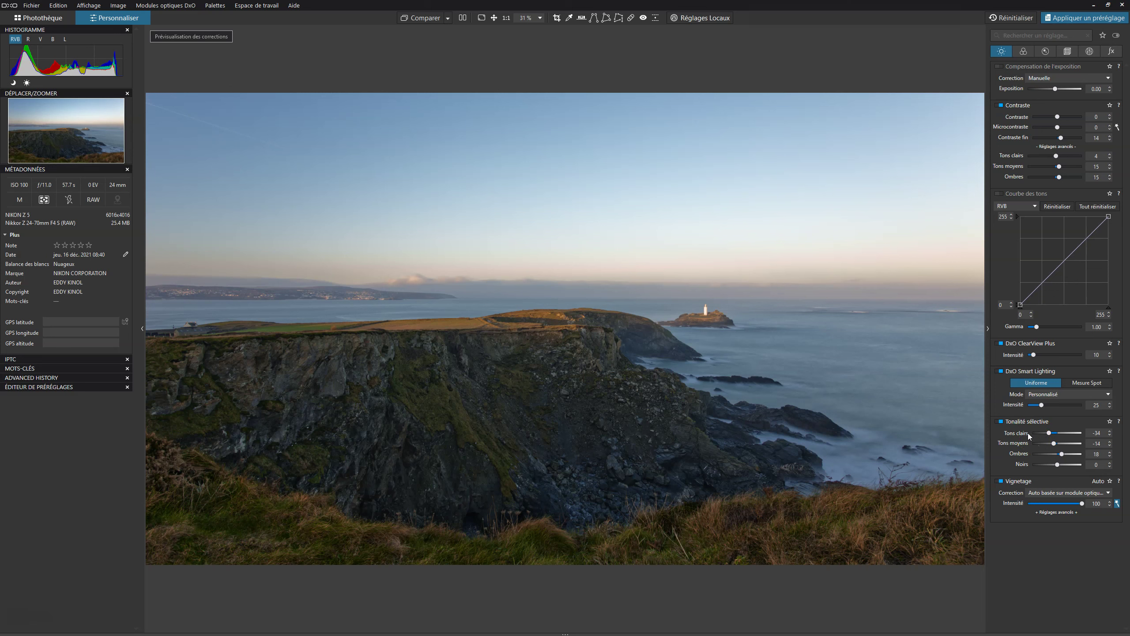
# Step: Compare the photo several times with its uncorrected version to judge the new tone settings
pyautogui.click(420, 19)
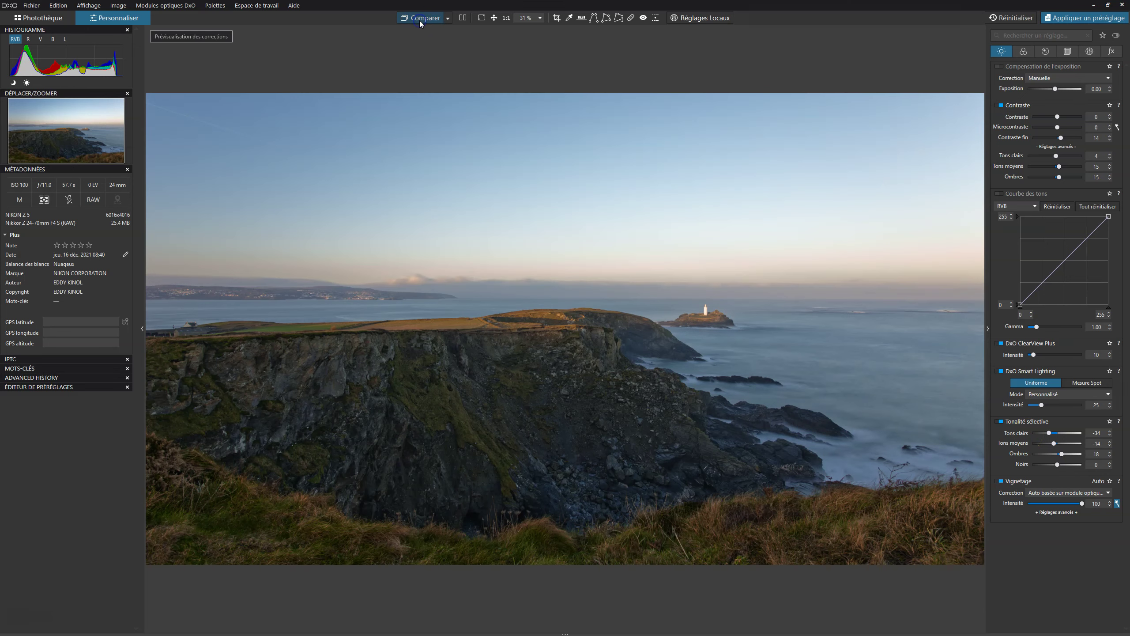
pyautogui.click(420, 21)
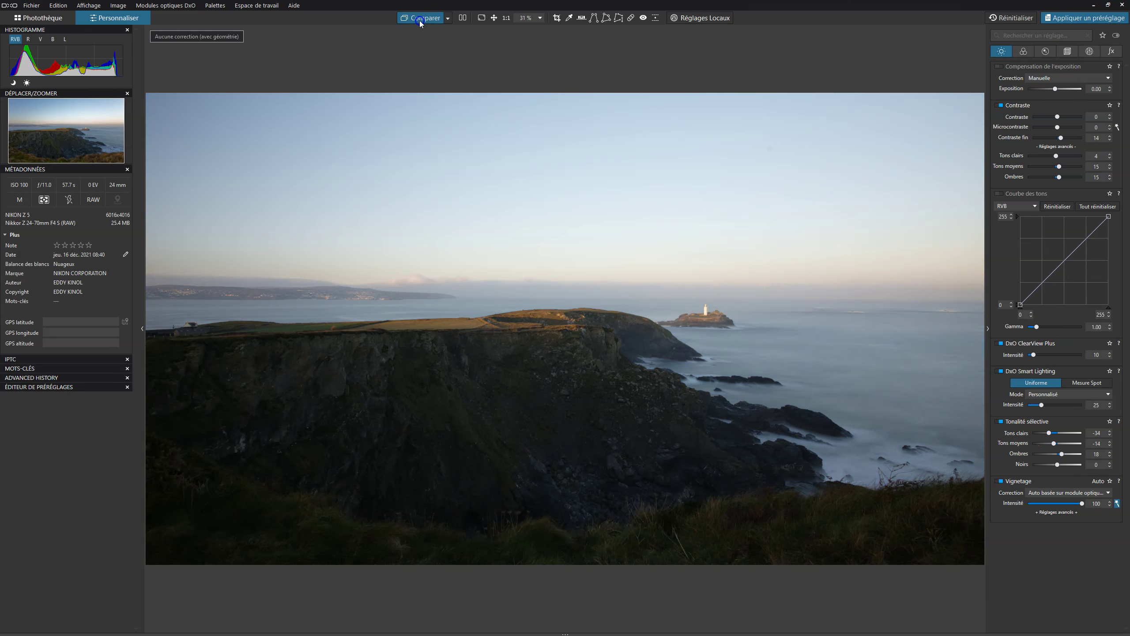
pyautogui.click(419, 21)
pyautogui.click(419, 20)
pyautogui.click(419, 20)
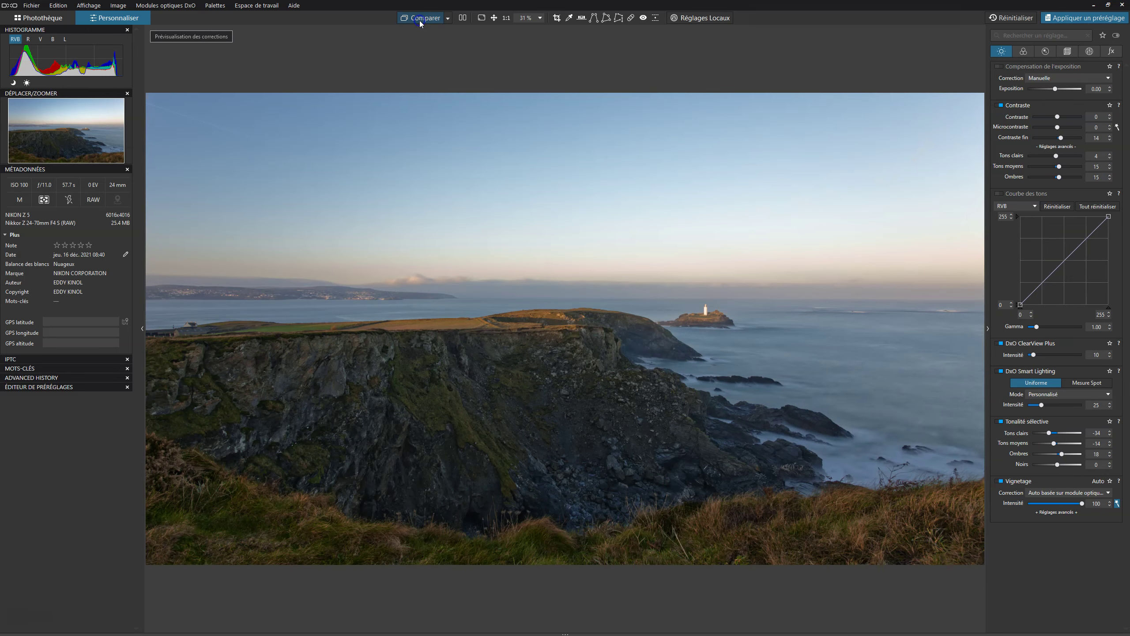
pyautogui.click(419, 21)
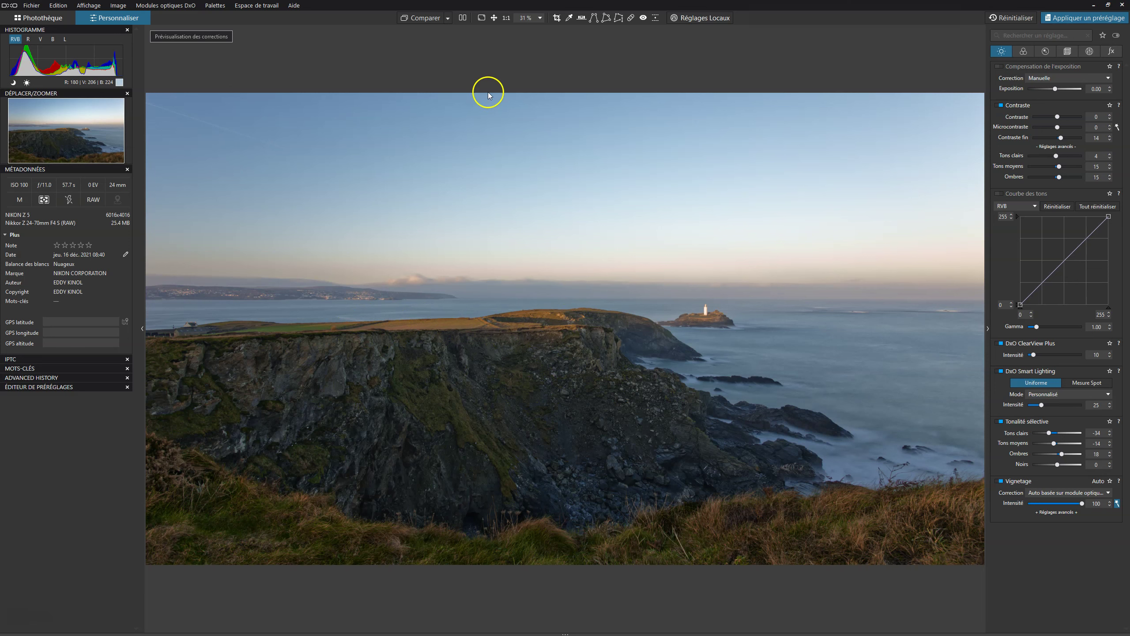
# Step: View the photo in full screen and switch repeatedly between its corrected and uncorrected versions
pyautogui.click(481, 18)
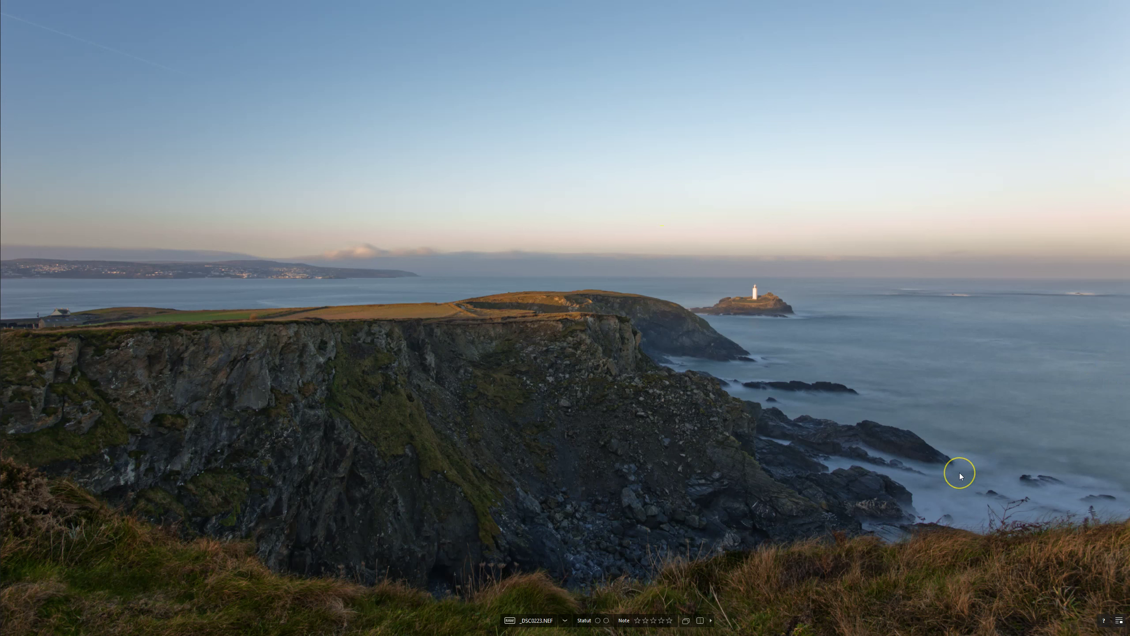
pyautogui.click(952, 493)
pyautogui.click(686, 620)
pyautogui.click(686, 621)
pyautogui.click(687, 621)
pyautogui.click(688, 622)
pyautogui.click(687, 622)
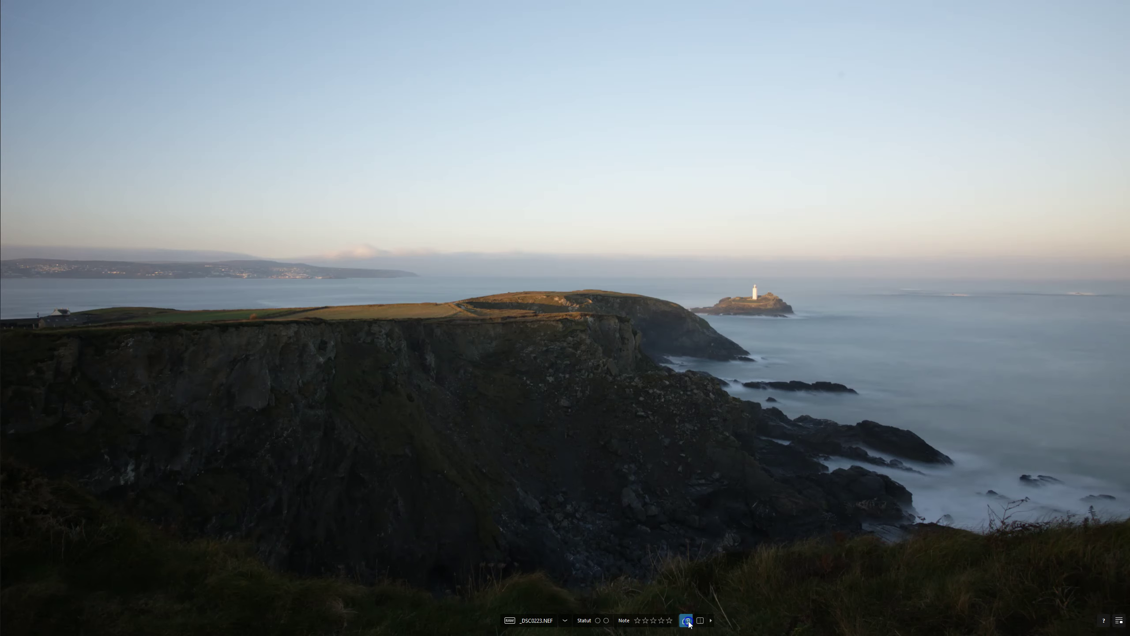
pyautogui.click(688, 621)
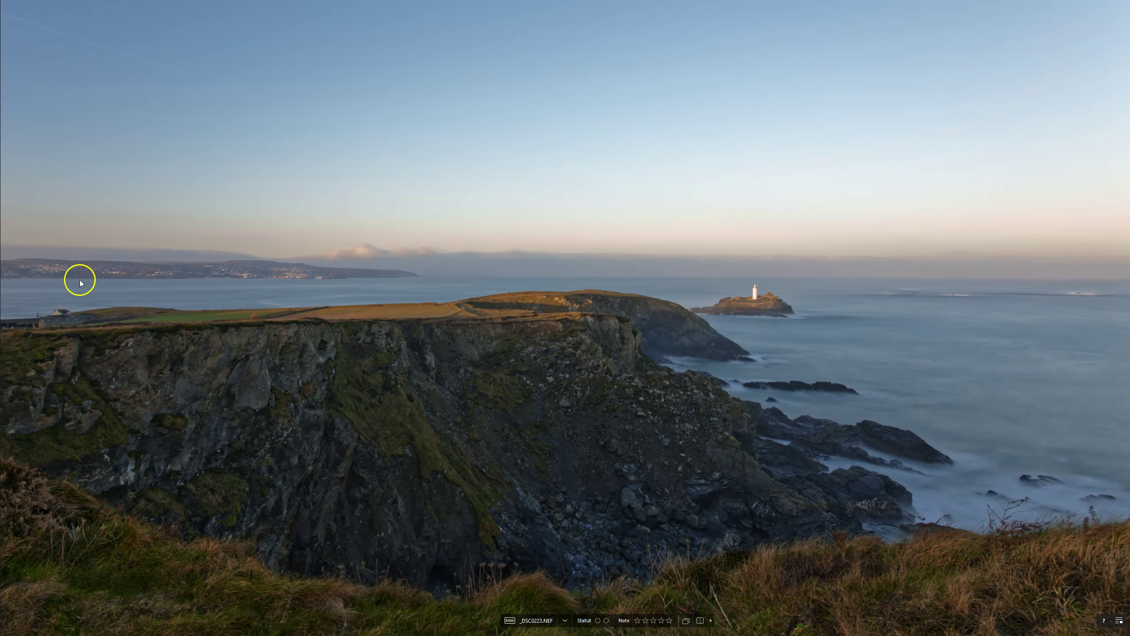
# Step: Compare the corrected and uncorrected photo in full screen, moving the split-view divider across the landscape, and return to the editing workspace
pyautogui.click(686, 622)
pyautogui.click(687, 622)
pyautogui.click(699, 621)
pyautogui.moveTo(568, 320); pyautogui.dragTo(81, 317)
pyautogui.moveTo(512, 322); pyautogui.dragTo(838, 316)
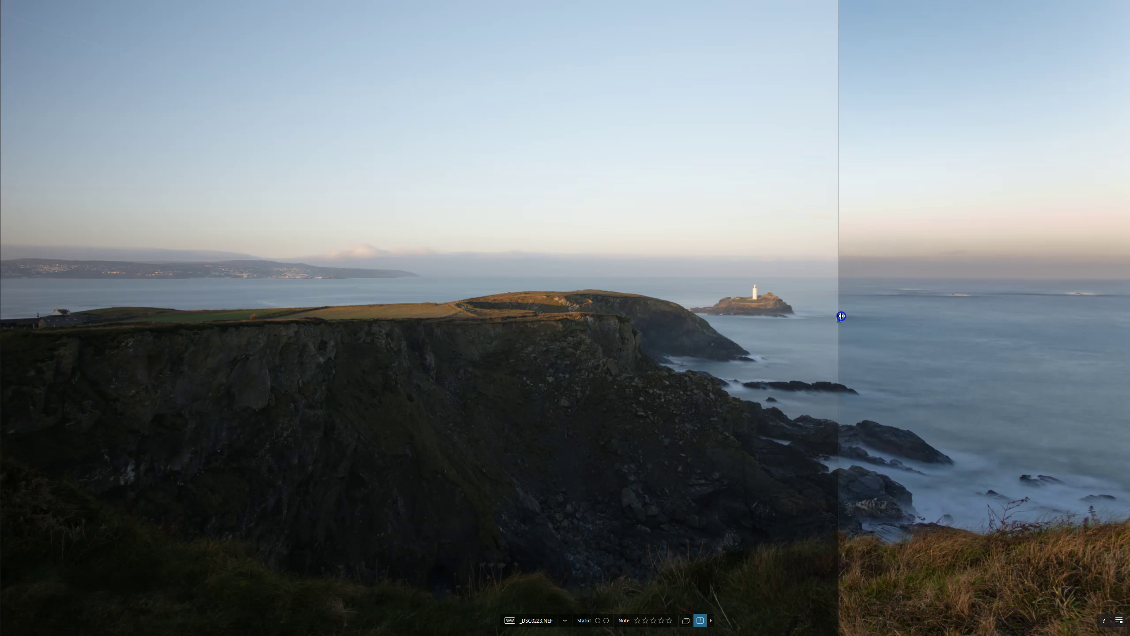
pyautogui.click(700, 620)
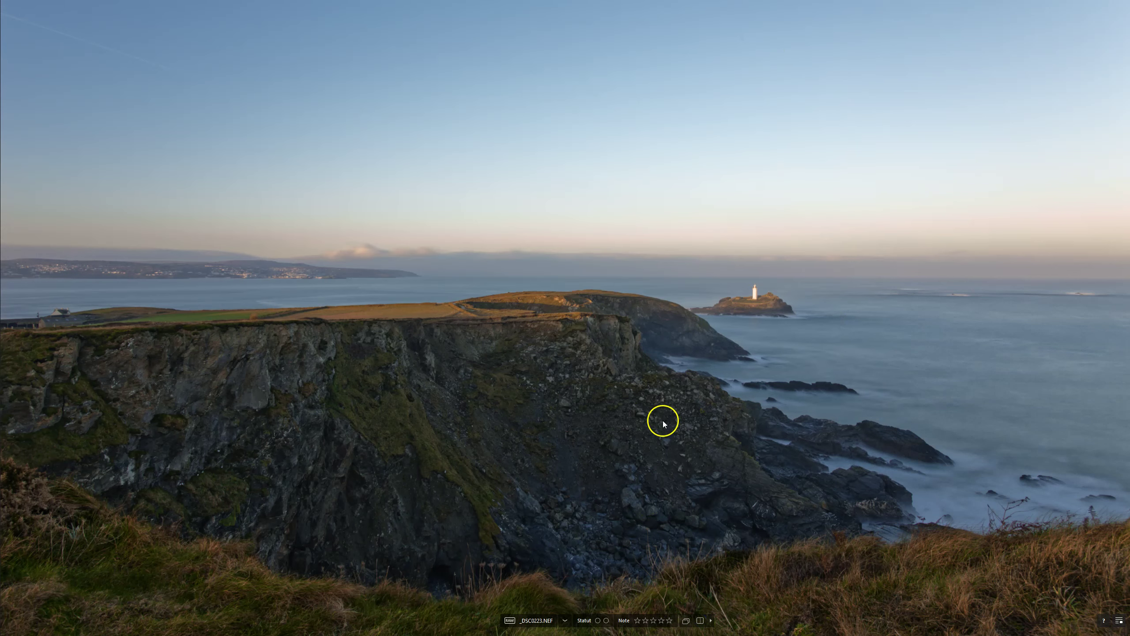
pyautogui.press('Escape')
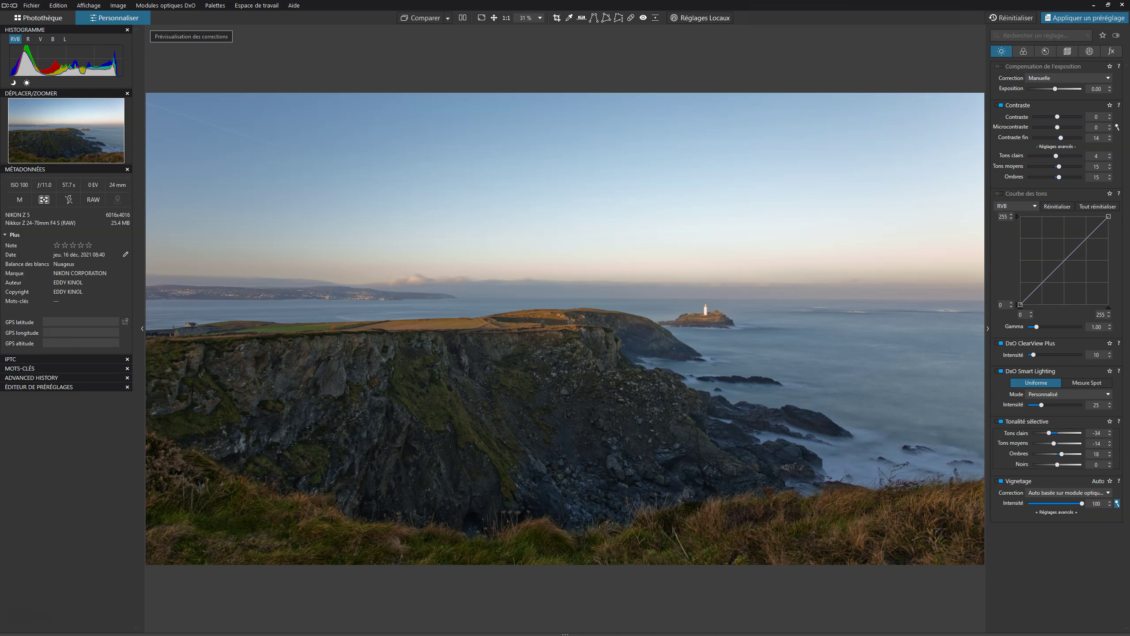
# Step: In the colour accentuation settings, set the saturation to -16 and switch the correction off and on to judge it
pyautogui.click(1023, 51)
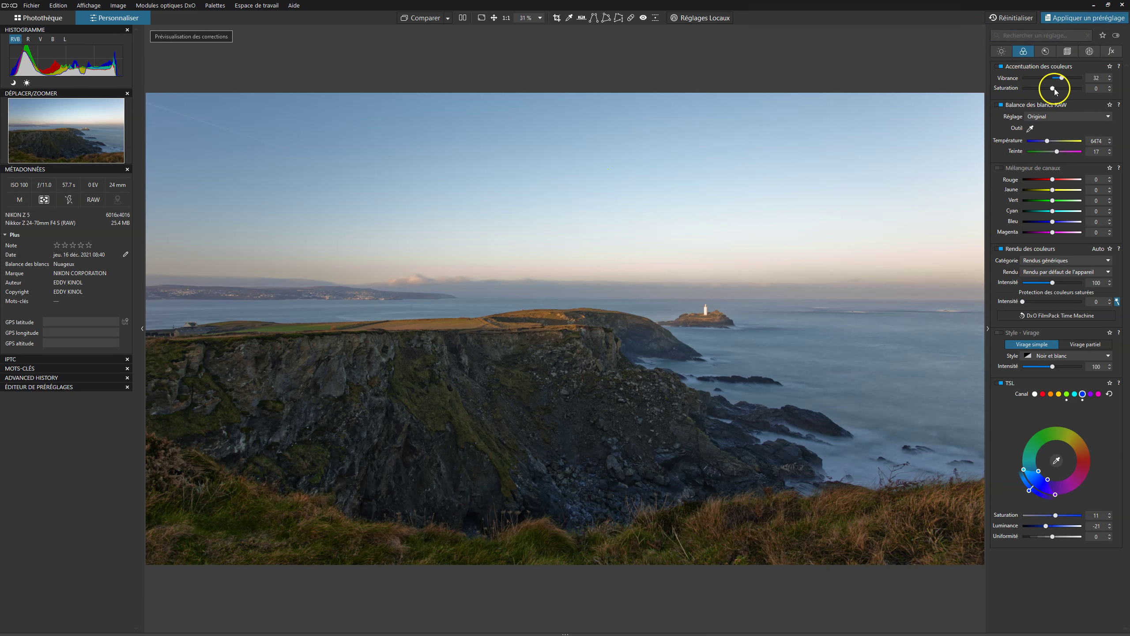
pyautogui.moveTo(1052, 88); pyautogui.dragTo(1052, 88)
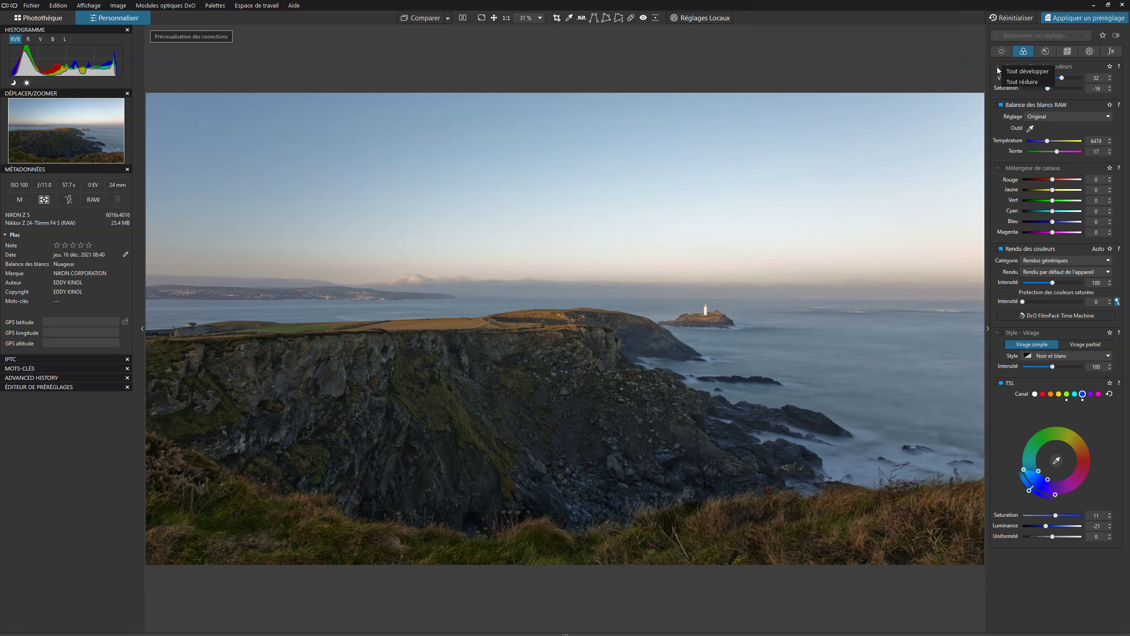
pyautogui.click(998, 67)
pyautogui.click(998, 67)
pyautogui.click(1000, 69)
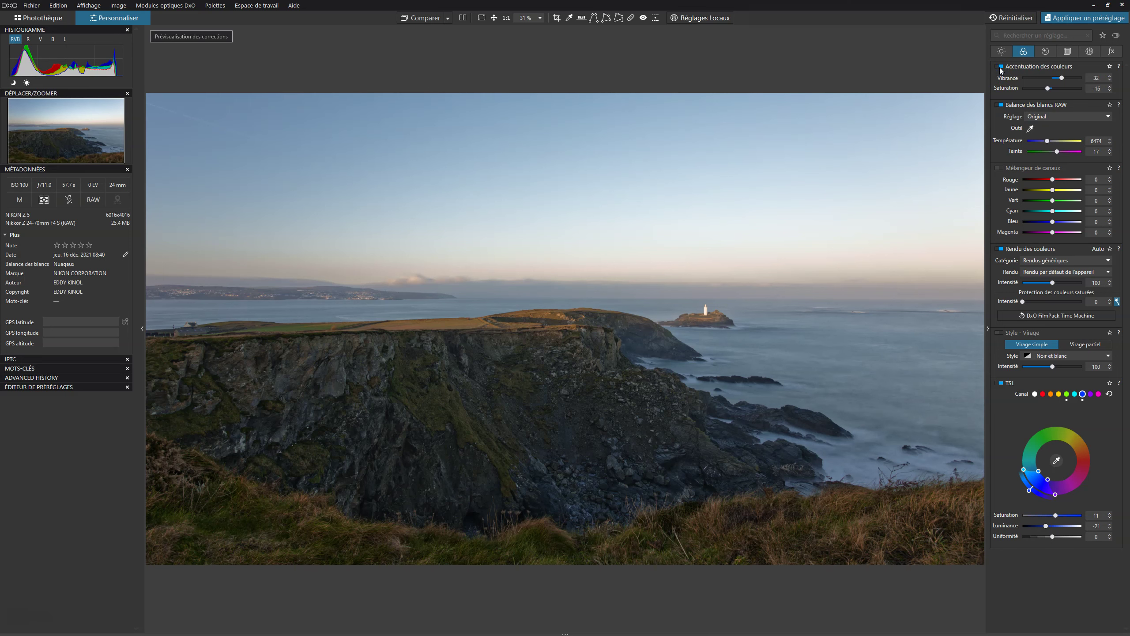
pyautogui.click(1000, 67)
pyautogui.click(999, 67)
# Step: Fine-tune the negative global saturation and check the photo with and without the colour accentuation
pyautogui.click(1048, 89)
pyautogui.moveTo(1048, 89); pyautogui.dragTo(1039, 89)
pyautogui.moveTo(1039, 89); pyautogui.dragTo(1044, 90)
pyautogui.moveTo(1044, 90); pyautogui.dragTo(1048, 89)
pyautogui.click(1001, 67)
pyautogui.click(1001, 67)
# Step: Compare the desaturated photo with its uncorrected version in full screen, using both the split view and the whole-image switch
pyautogui.click(423, 21)
pyautogui.click(482, 18)
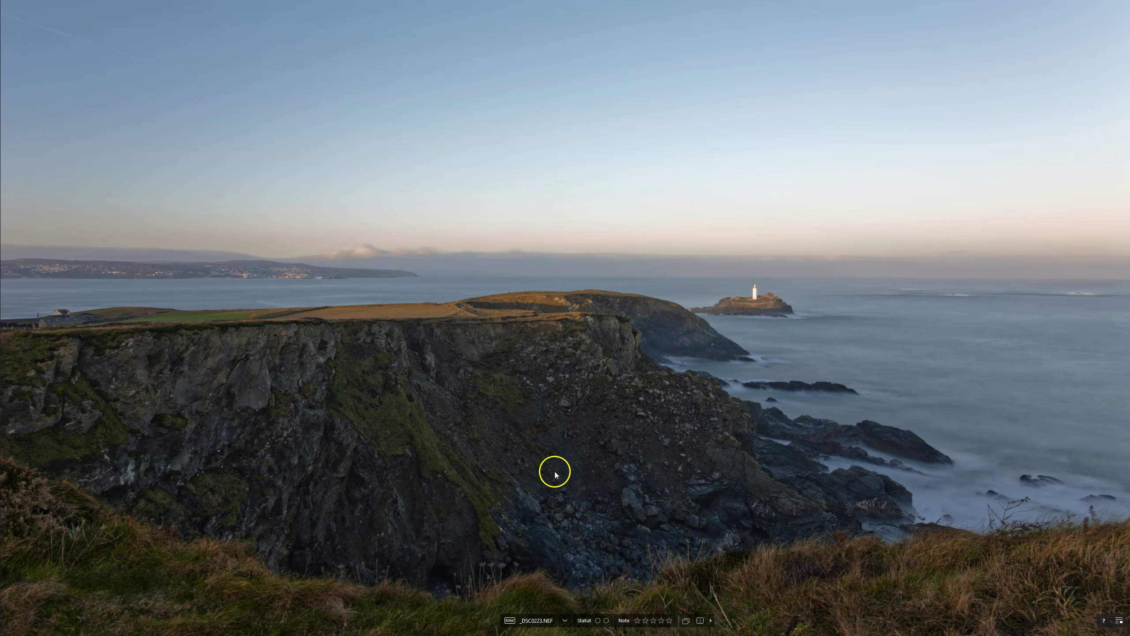
pyautogui.click(699, 620)
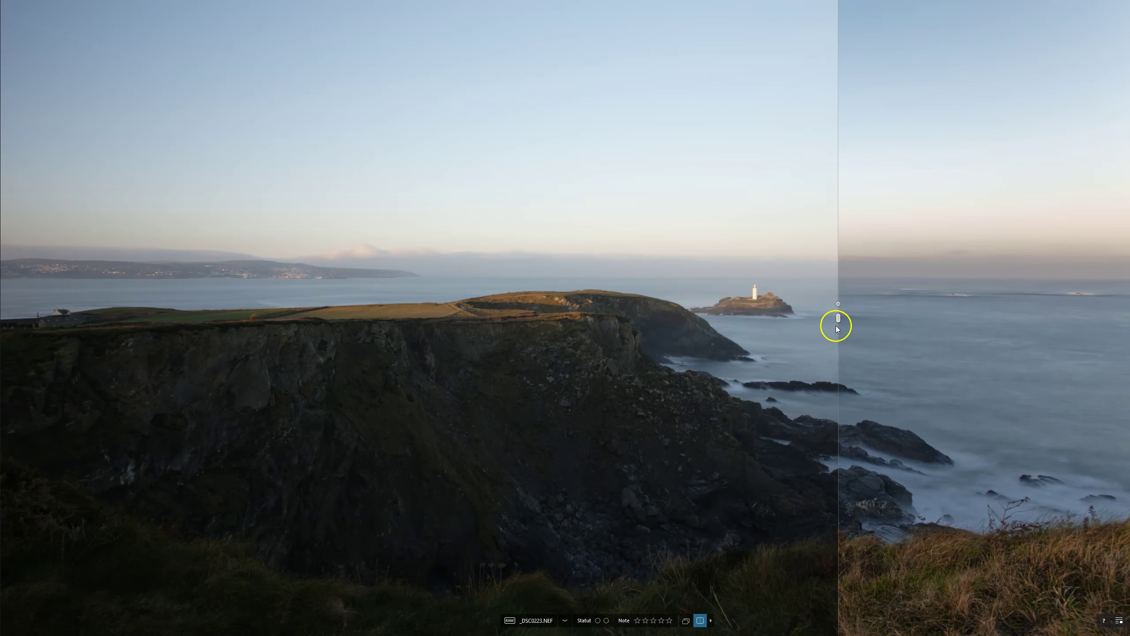
pyautogui.moveTo(837, 318); pyautogui.dragTo(431, 317)
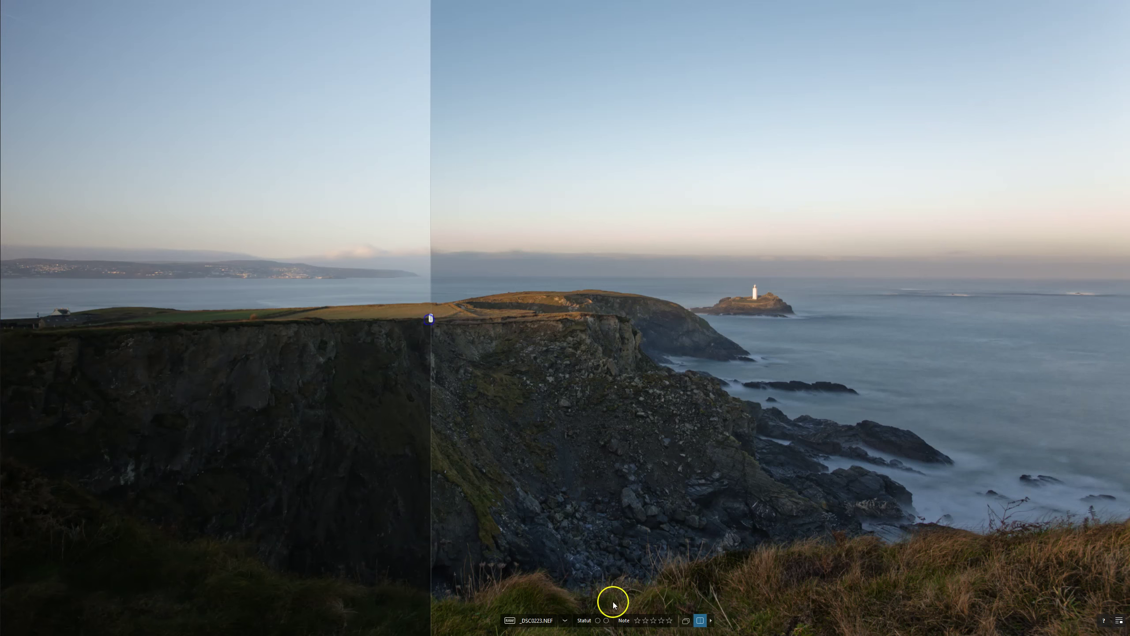
pyautogui.click(701, 620)
pyautogui.click(688, 622)
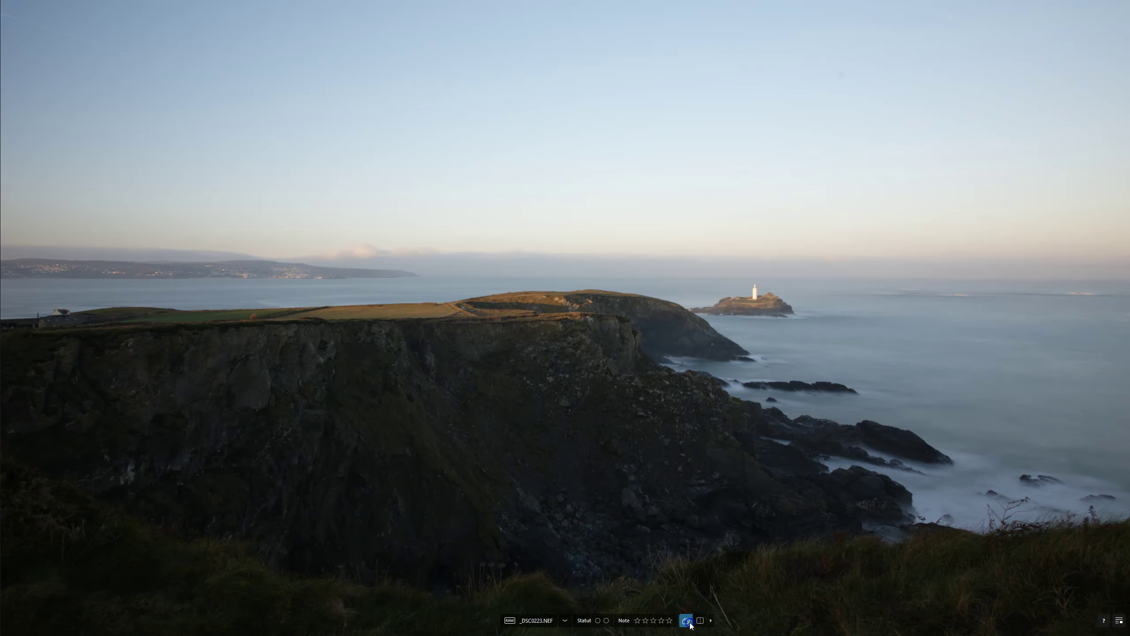
pyautogui.click(687, 621)
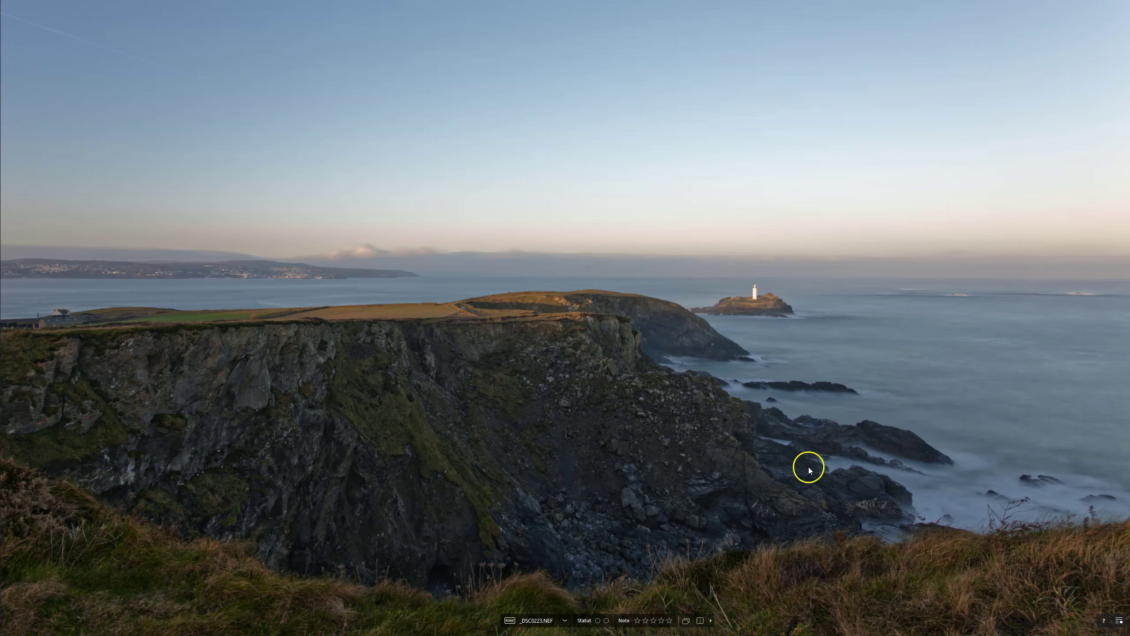
# Step: Examine the rock detail of the central cliff up close in full screen and return to the whole photo
pyautogui.click(616, 414)
pyautogui.moveTo(689, 368); pyautogui.dragTo(566, 239)
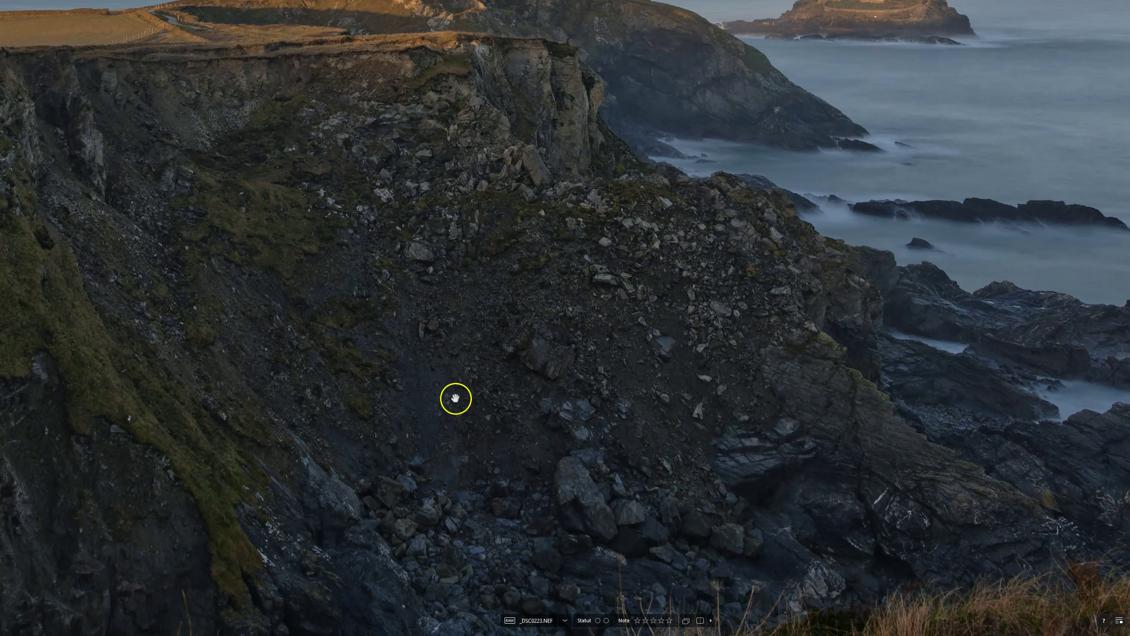
pyautogui.click(478, 370)
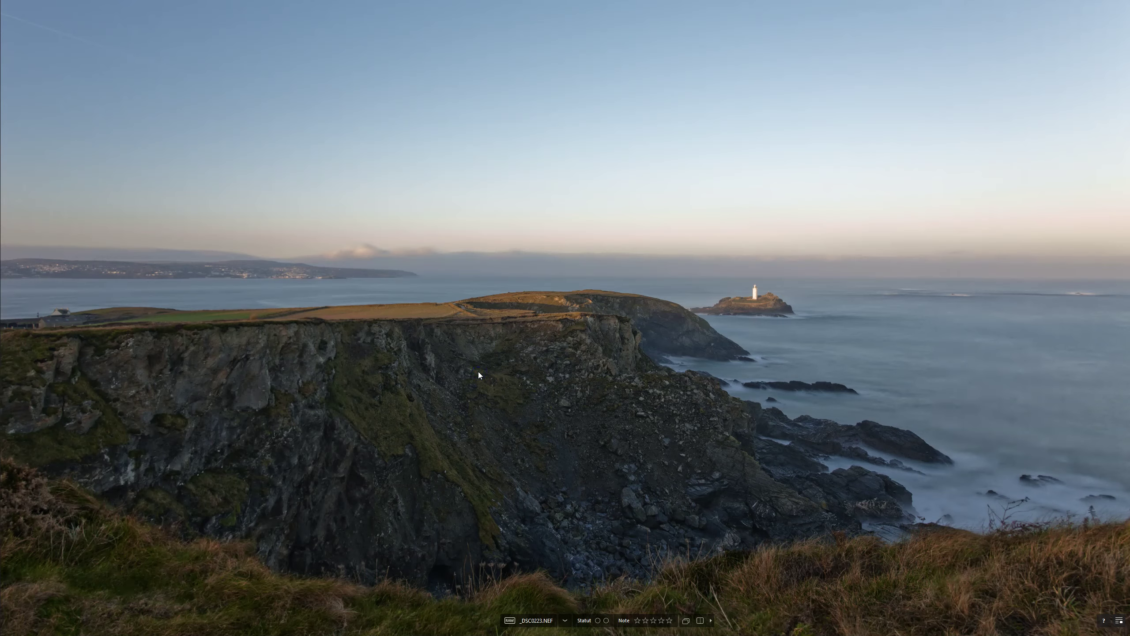